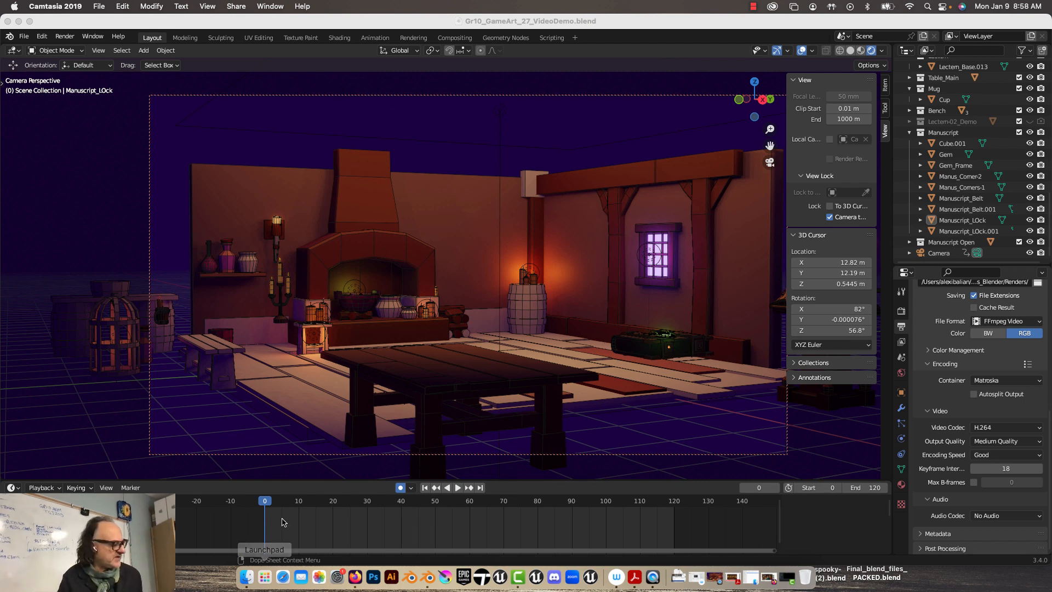
Play the scene's existing camera animation and stop it at frame 45
{"action": "left_click", "coordinate": [459, 487]}
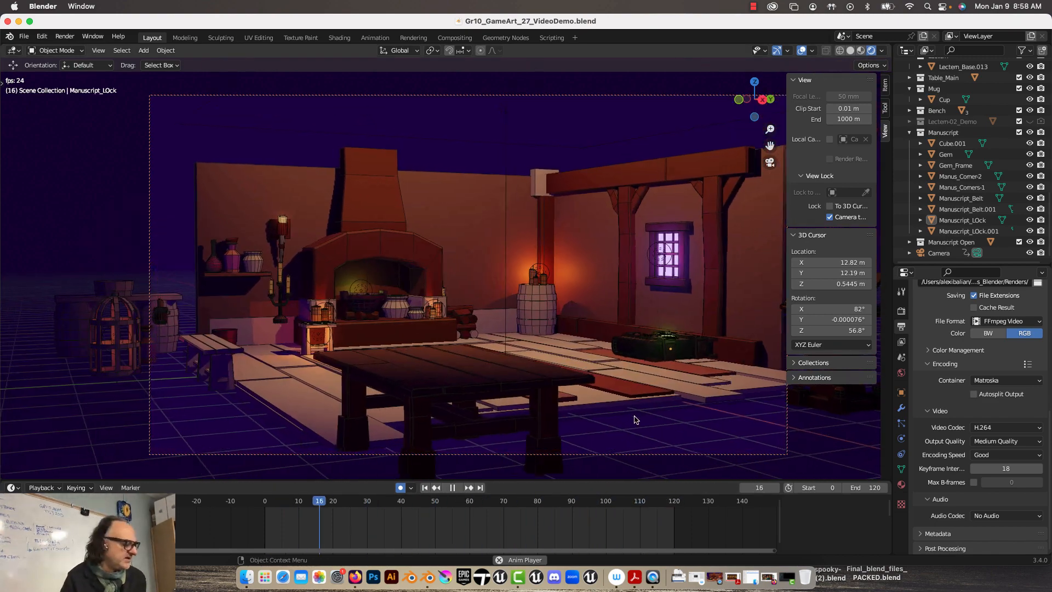
{"action": "left_click", "coordinate": [458, 489]}
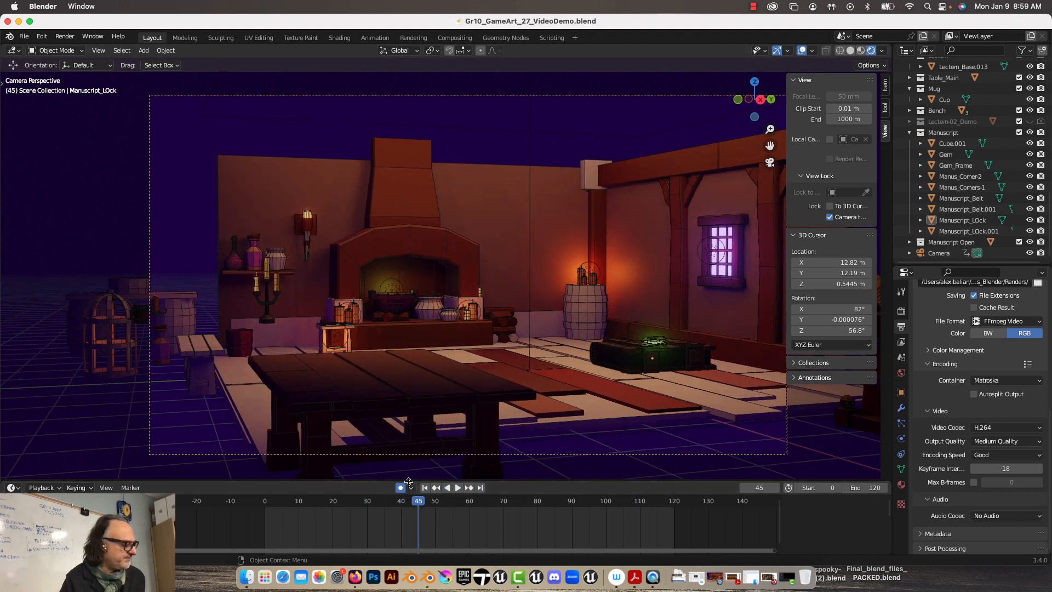
{"action": "left_click_drag", "start_coordinate": [409, 482], "coordinate": [412, 535]}
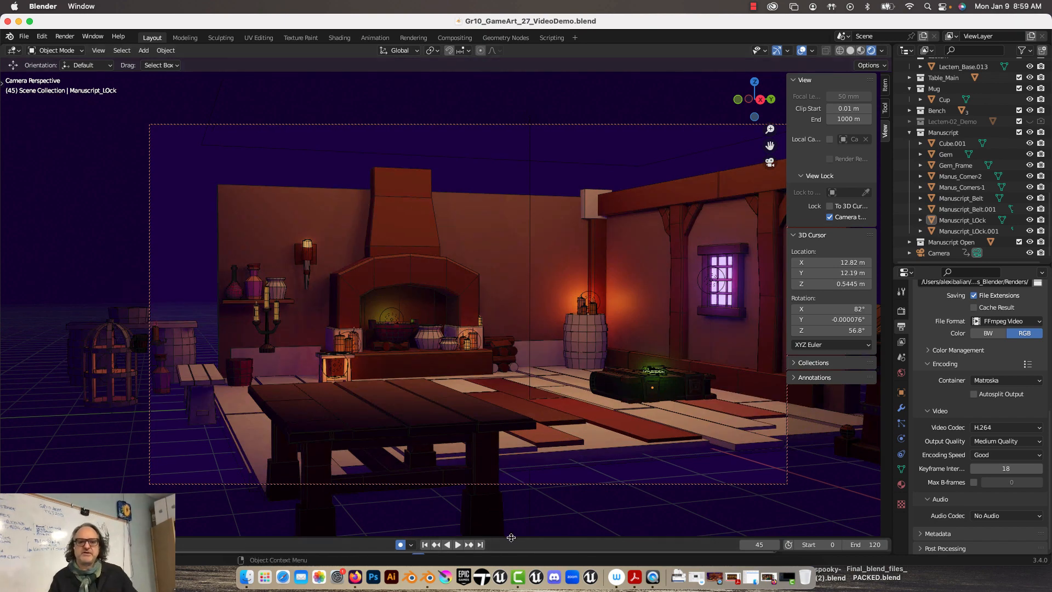
{"action": "left_click_drag", "start_coordinate": [505, 536], "coordinate": [507, 488]}
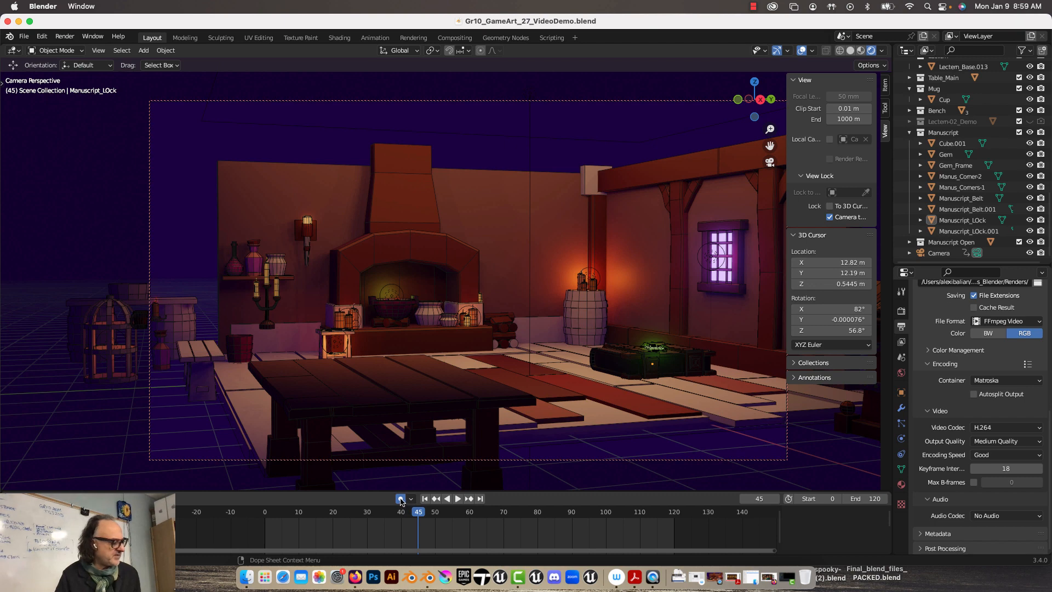
Collapse the Manuscript collection and select the Camera object at the end of the scene's object list
{"action": "left_click", "coordinate": [910, 135]}
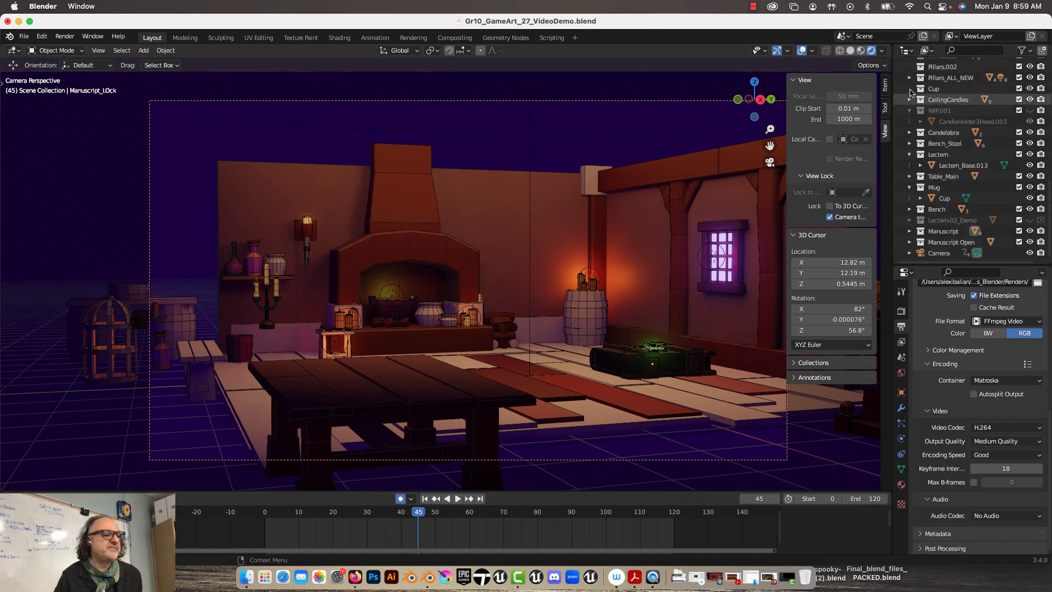
{"action": "scroll", "coordinate": [909, 87], "scroll_direction": "up", "scroll_amount": 10}
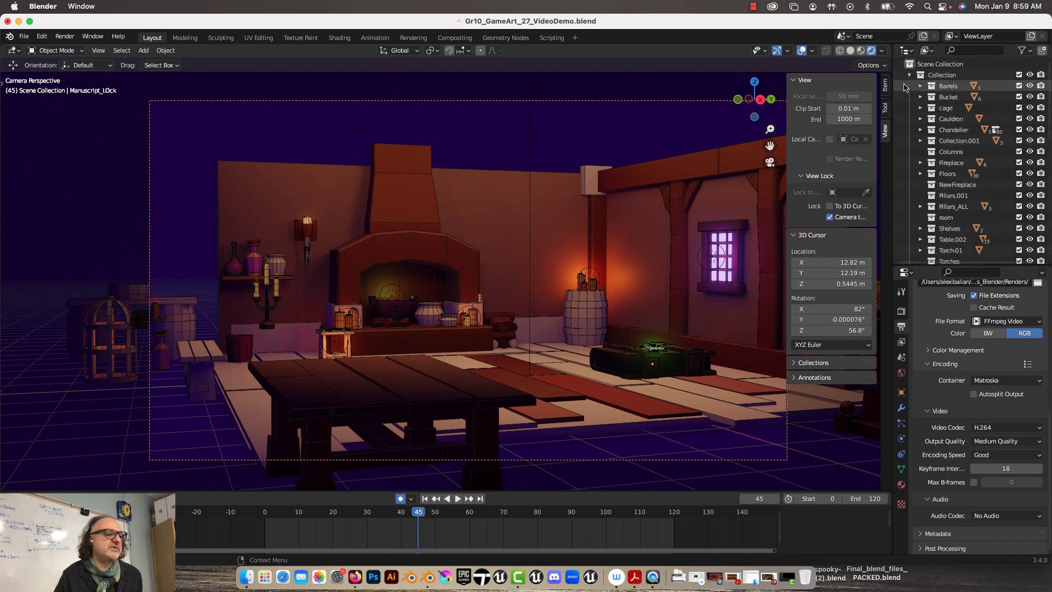
{"action": "scroll", "coordinate": [913, 137], "scroll_direction": "down", "scroll_amount": 10}
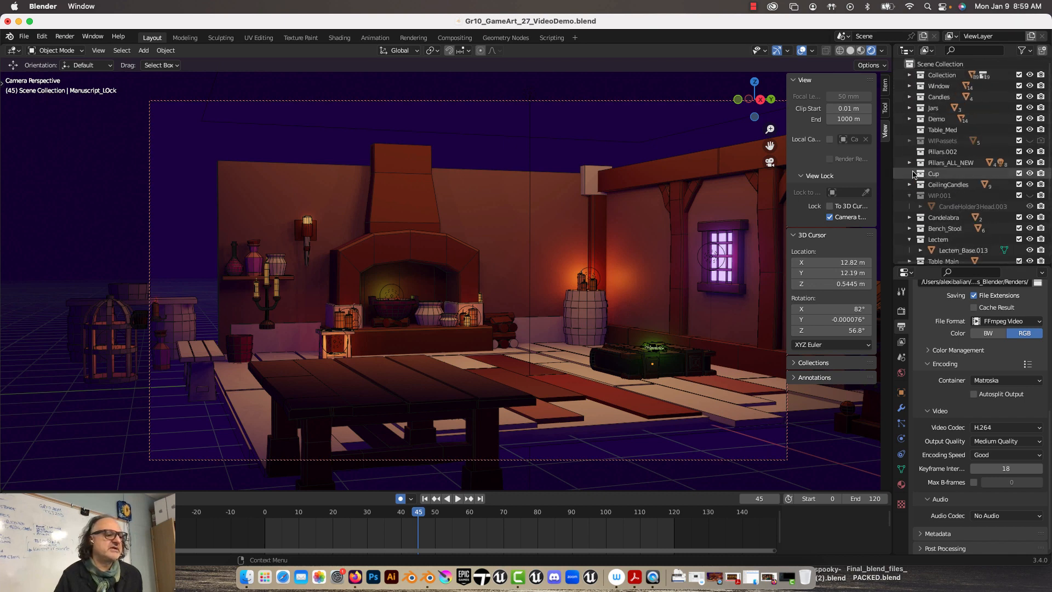
{"action": "left_click", "coordinate": [930, 252]}
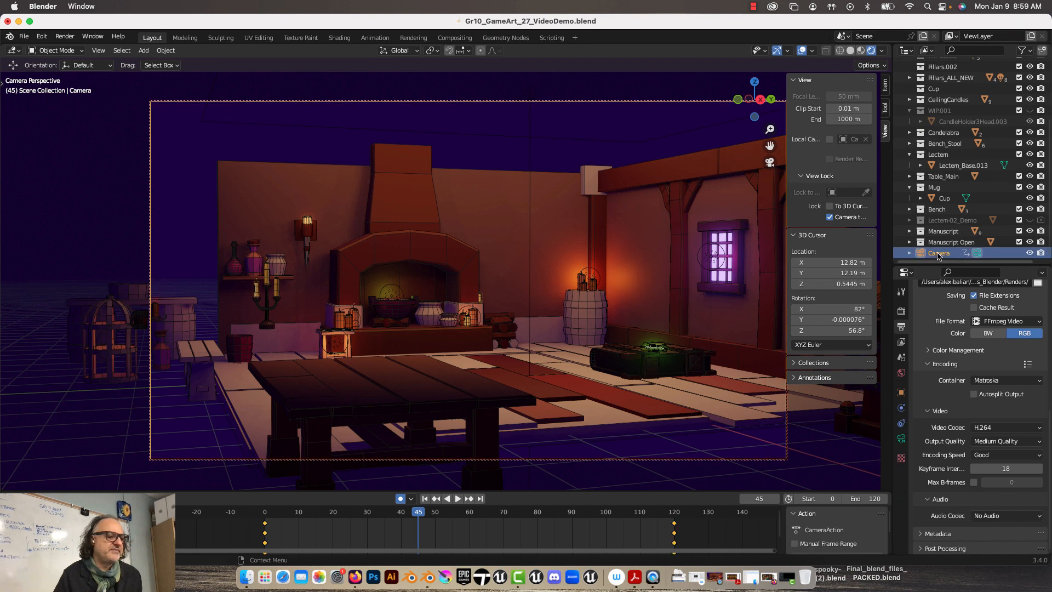
{"action": "key", "text": "n"}
{"action": "key", "text": "n"}
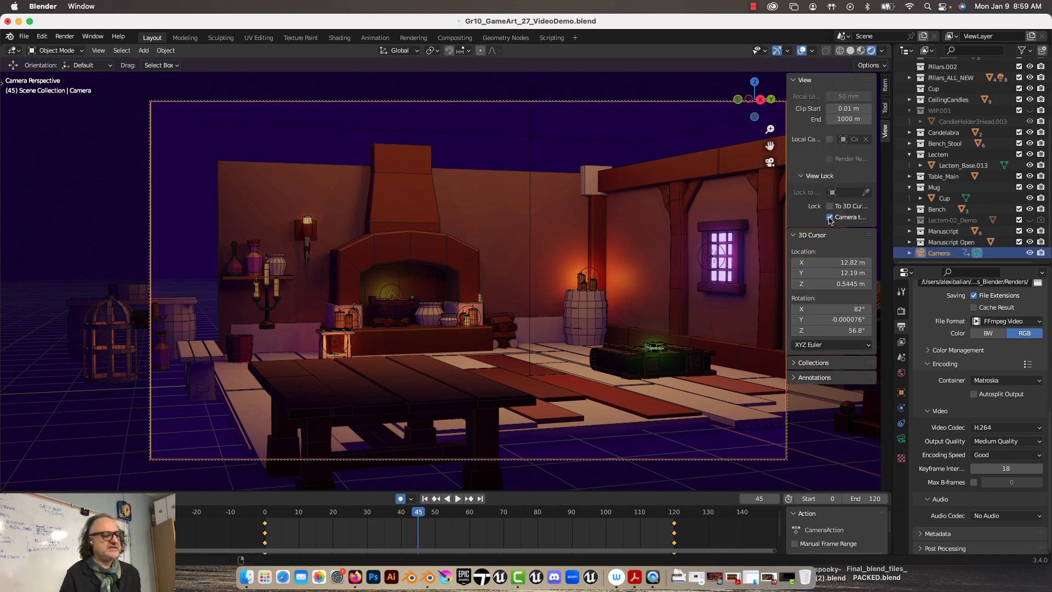
{"action": "scroll", "coordinate": [619, 292], "scroll_direction": "up", "scroll_amount": 1}
{"action": "scroll", "coordinate": [619, 292], "scroll_direction": "down", "scroll_amount": 1}
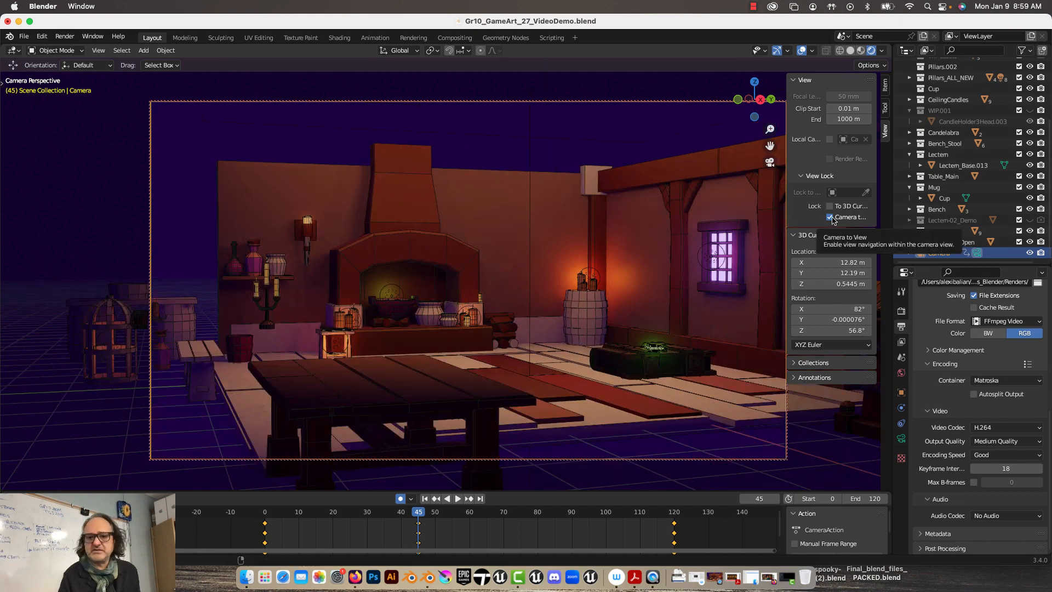
Check the camera's placement relative to the room from the top view, and return to the camera view
{"action": "left_click", "coordinate": [755, 83]}
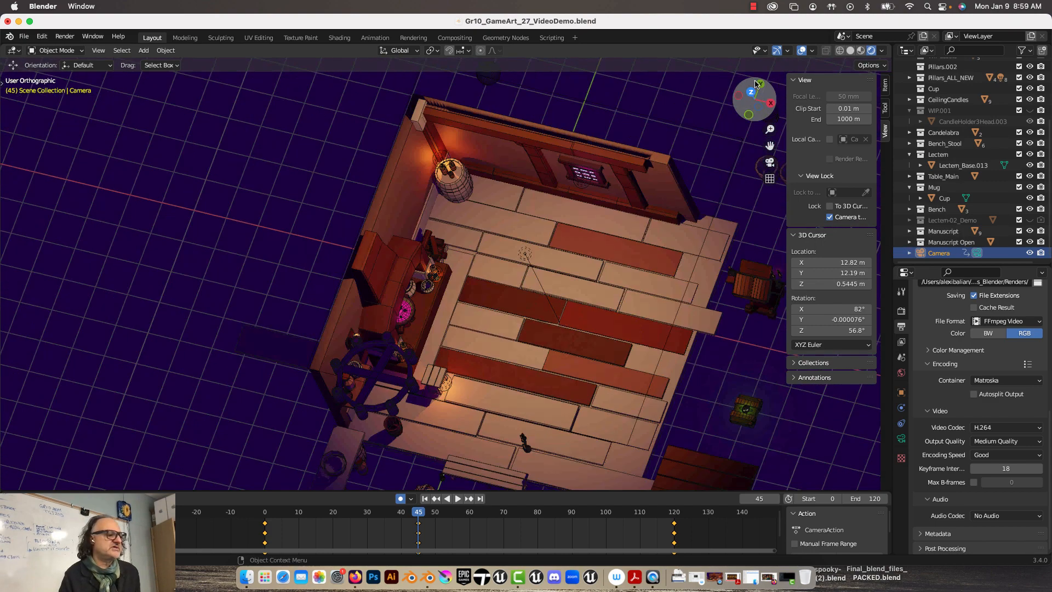
{"action": "scroll", "coordinate": [516, 271], "scroll_direction": "down", "scroll_amount": 6}
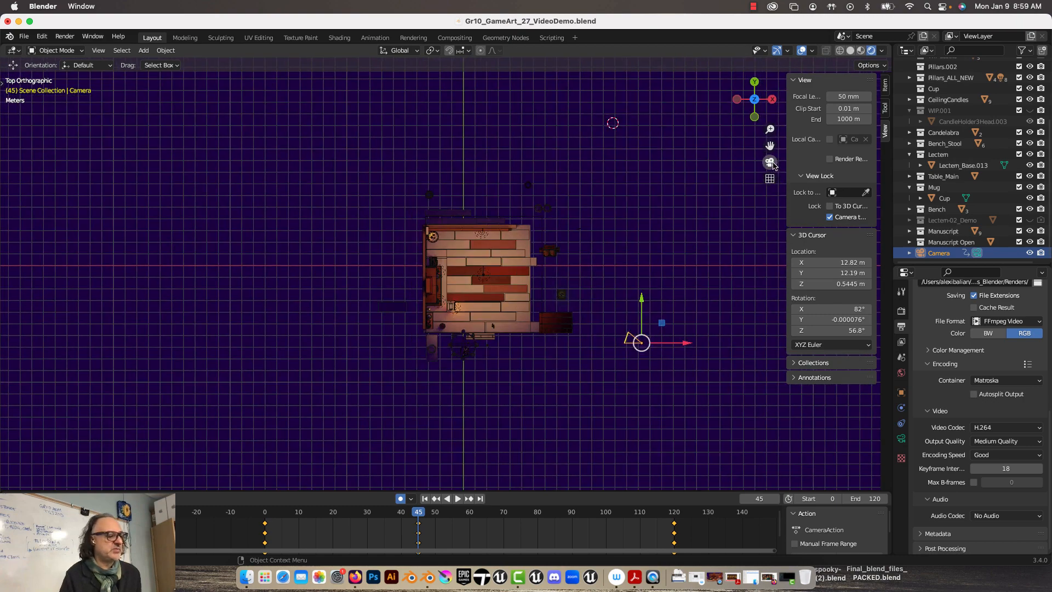
{"action": "left_click", "coordinate": [771, 163]}
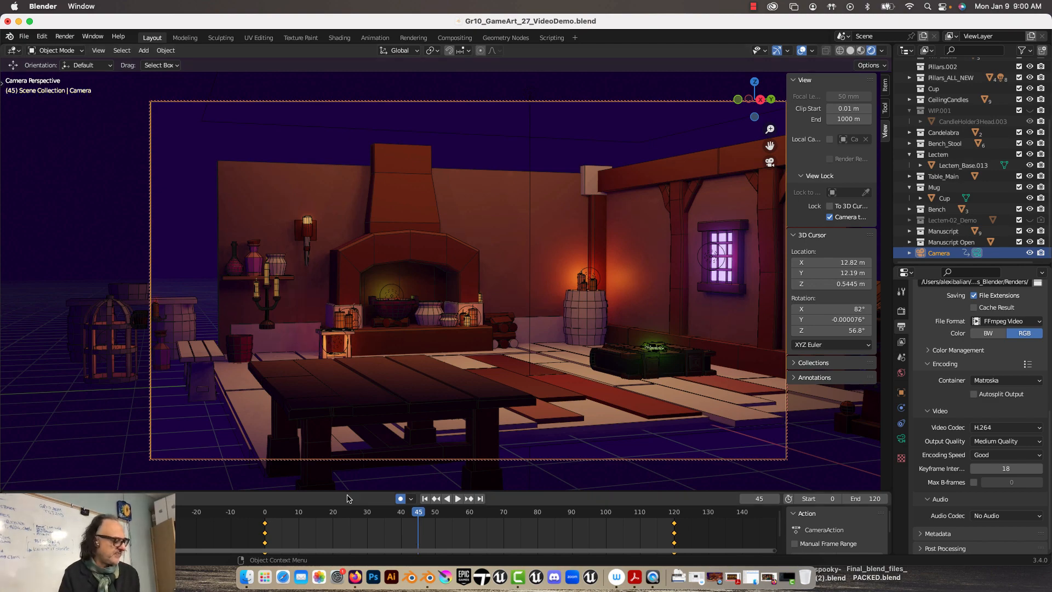
Set the current frame to 0 and delete all of the camera's keyframes in the timeline
{"action": "left_click_drag", "start_coordinate": [419, 513], "coordinate": [254, 511]}
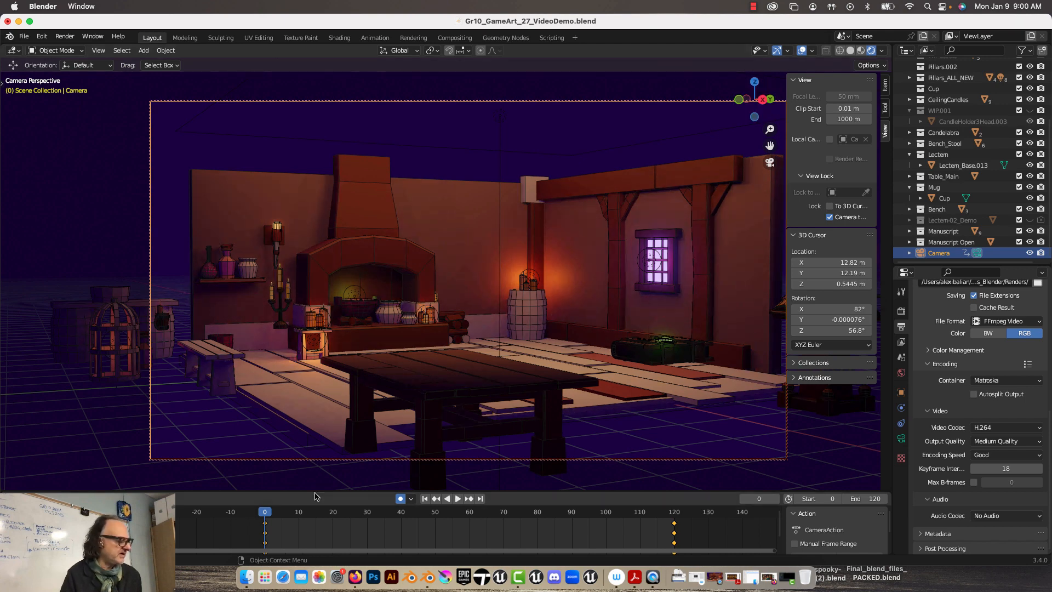
{"action": "scroll", "coordinate": [394, 526], "scroll_direction": "down", "scroll_amount": 4}
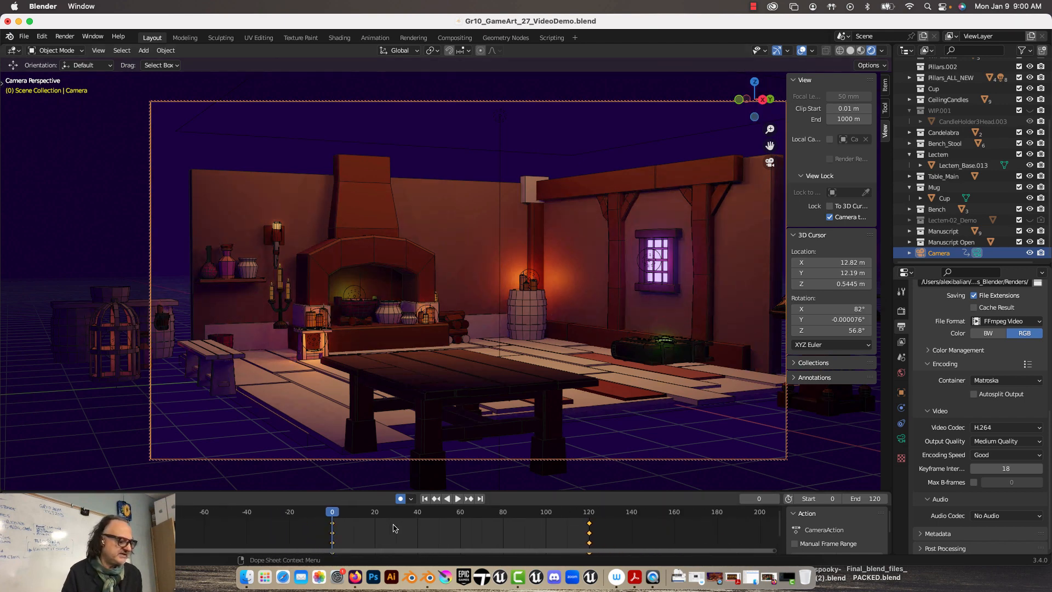
{"action": "scroll", "coordinate": [393, 528], "scroll_direction": "down", "scroll_amount": 5}
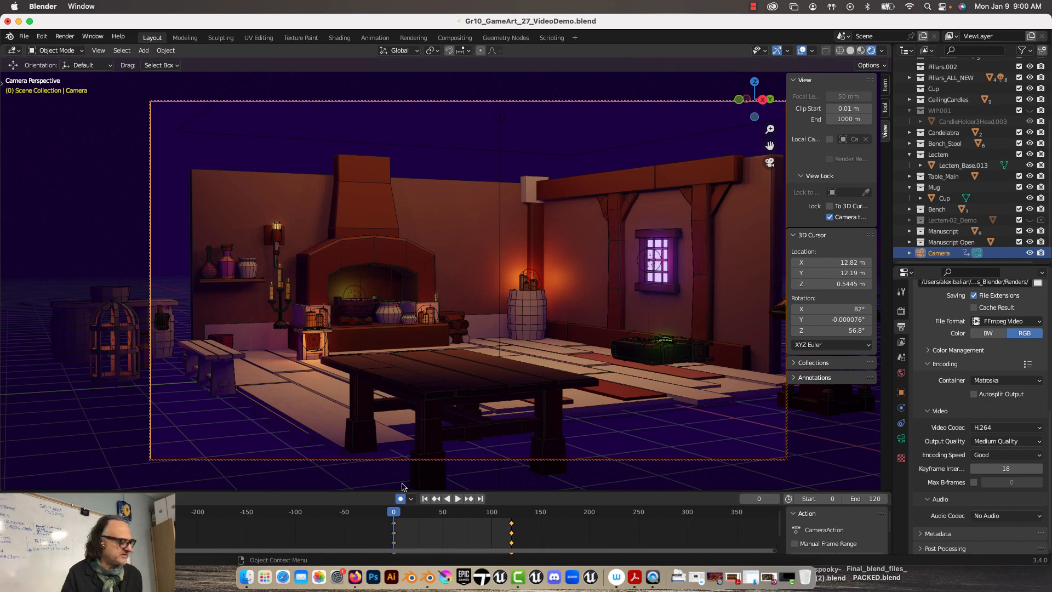
{"action": "left_click_drag", "start_coordinate": [401, 492], "coordinate": [401, 294]}
{"action": "left_click_drag", "start_coordinate": [305, 402], "coordinate": [551, 317]}
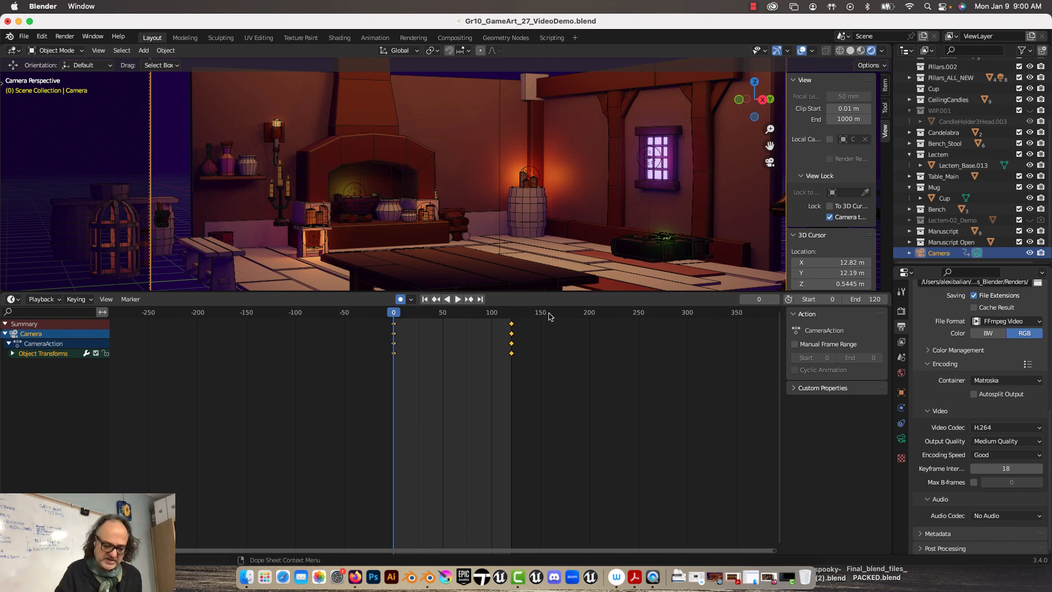
{"action": "key", "text": "Delete"}
{"action": "left_click_drag", "start_coordinate": [481, 294], "coordinate": [473, 504]}
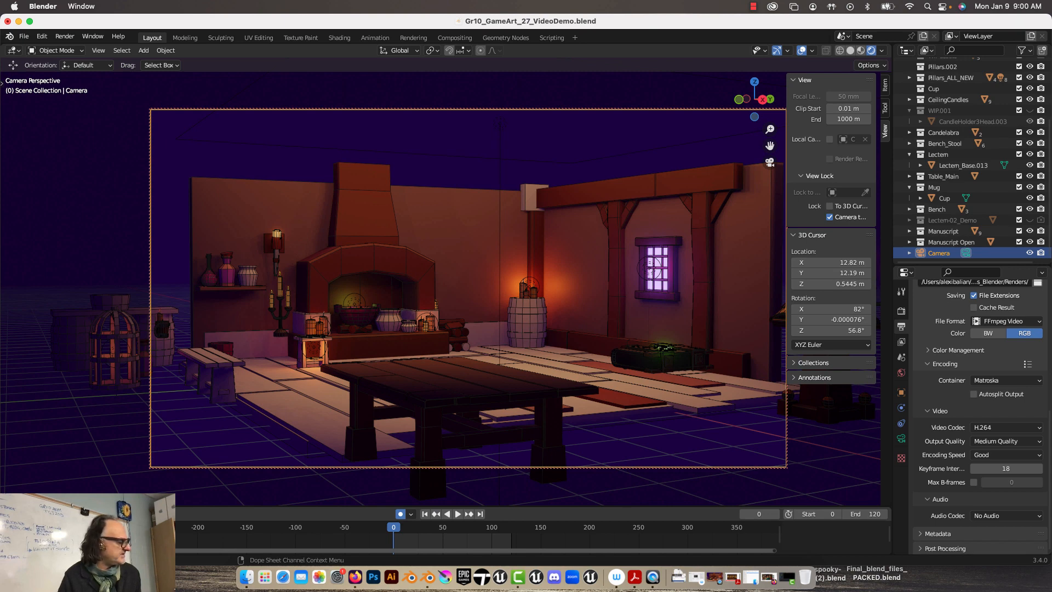
Turn off automatic keyframing for the timeline
{"action": "left_click", "coordinate": [14, 514]}
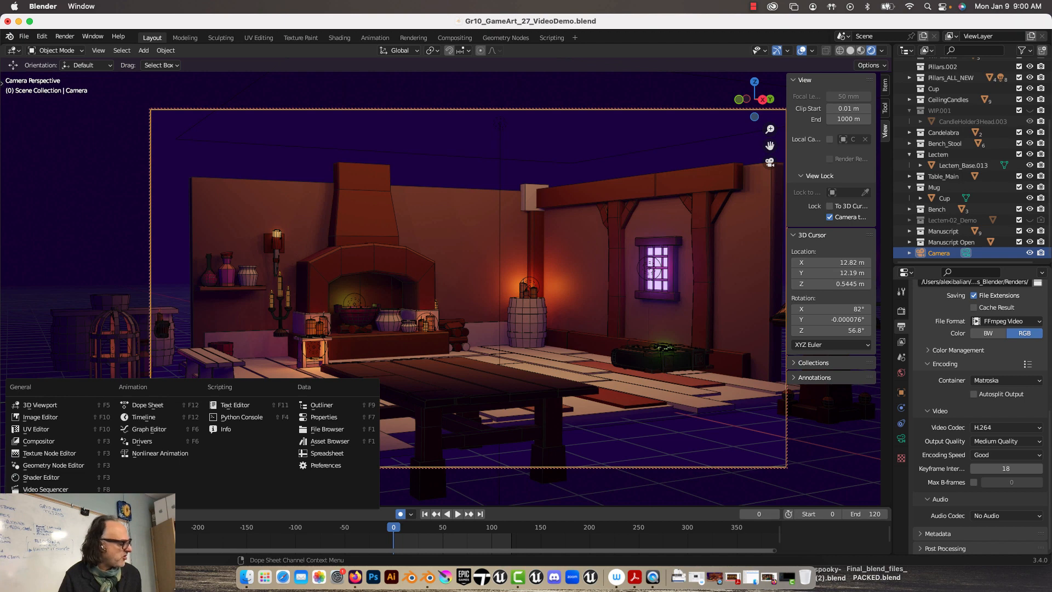
{"action": "key", "text": "Escape"}
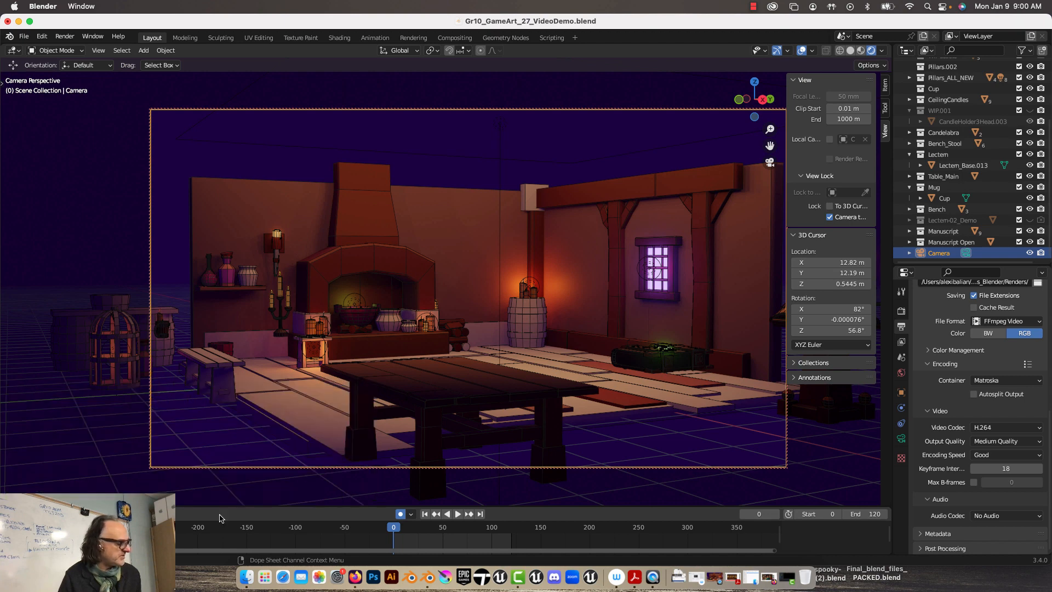
{"action": "left_click", "coordinate": [401, 516]}
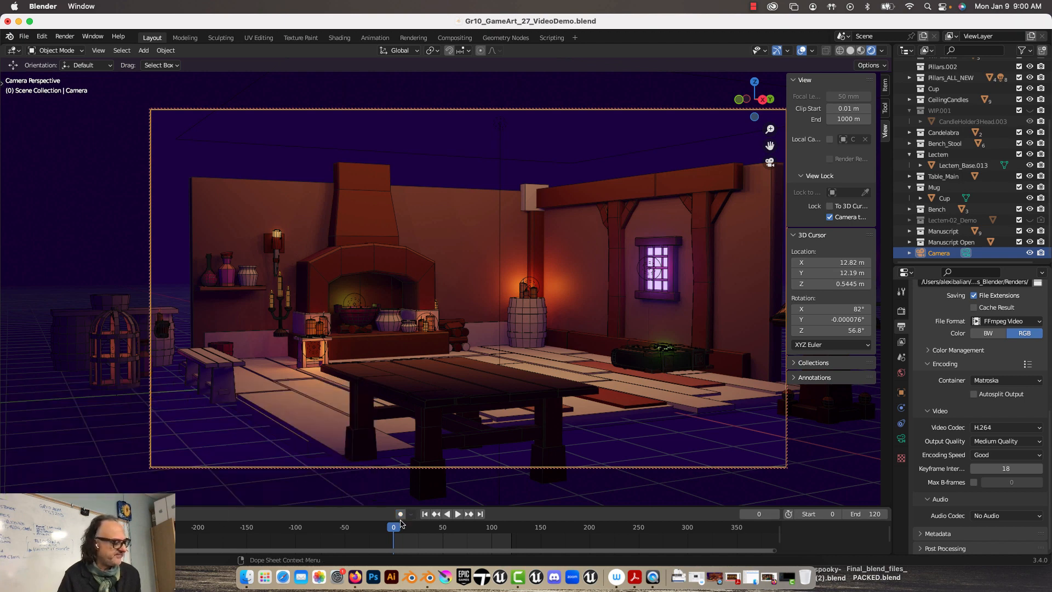
Select the camera in the top view and insert a Location keyframe for it at frame 0
{"action": "left_click", "coordinate": [754, 82]}
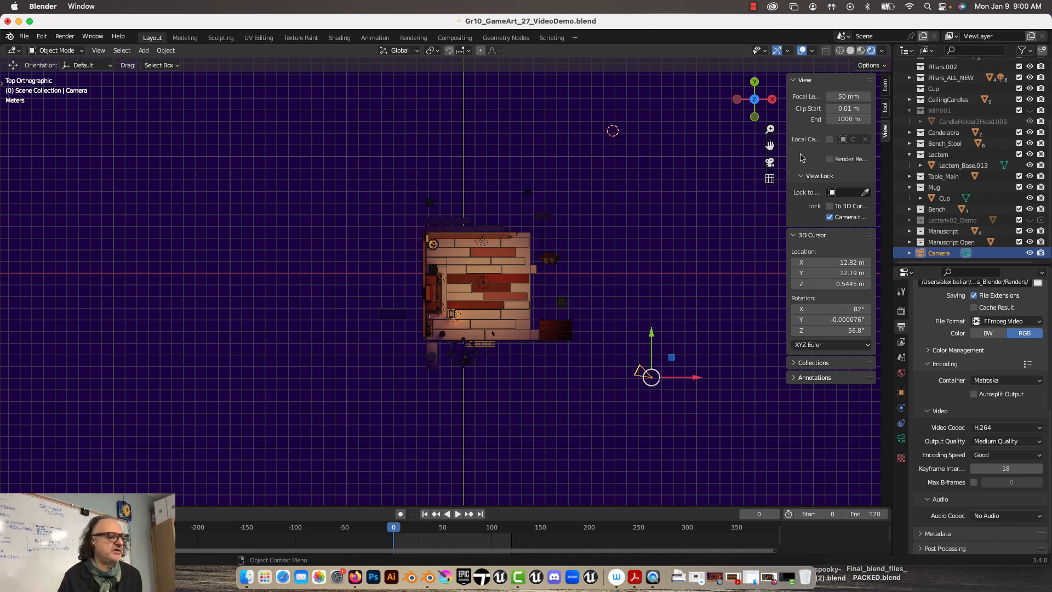
{"action": "left_click", "coordinate": [770, 163]}
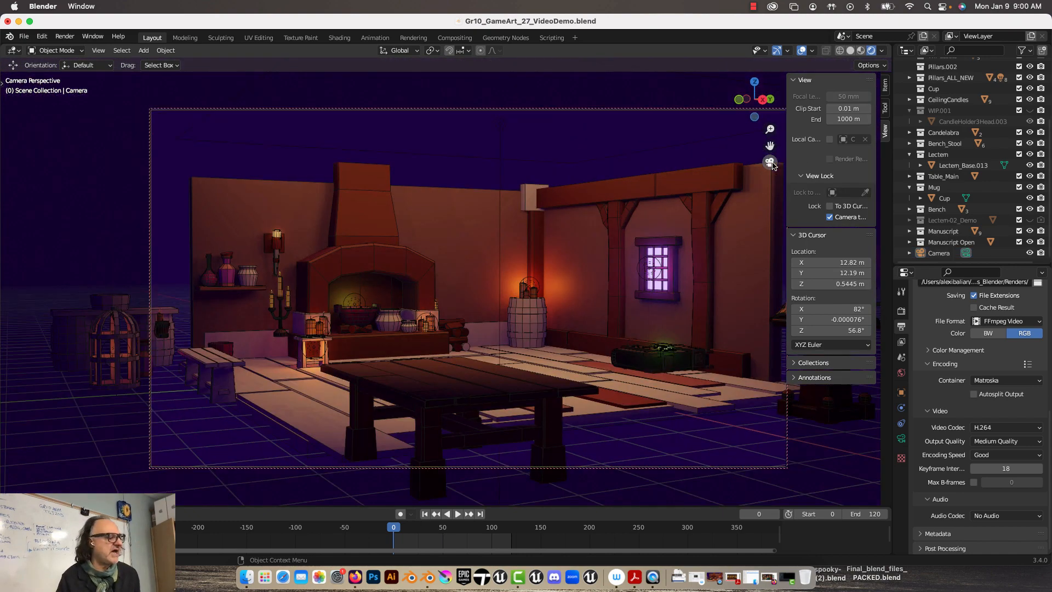
{"action": "left_click", "coordinate": [755, 83]}
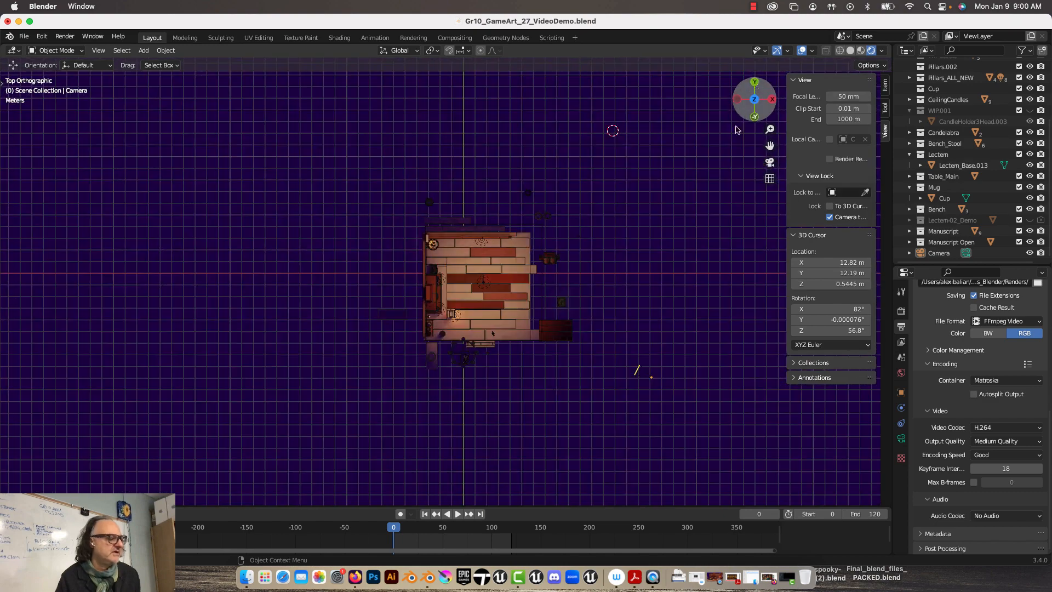
{"action": "left_click", "coordinate": [652, 379]}
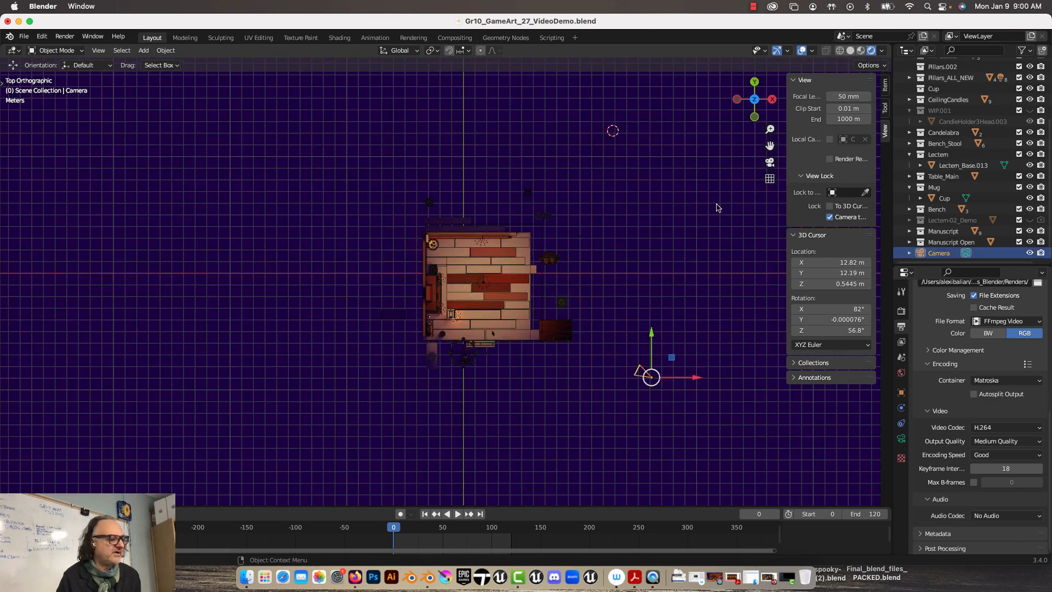
{"action": "scroll", "coordinate": [700, 238], "scroll_direction": "up", "scroll_amount": 2}
{"action": "key", "text": "i"}
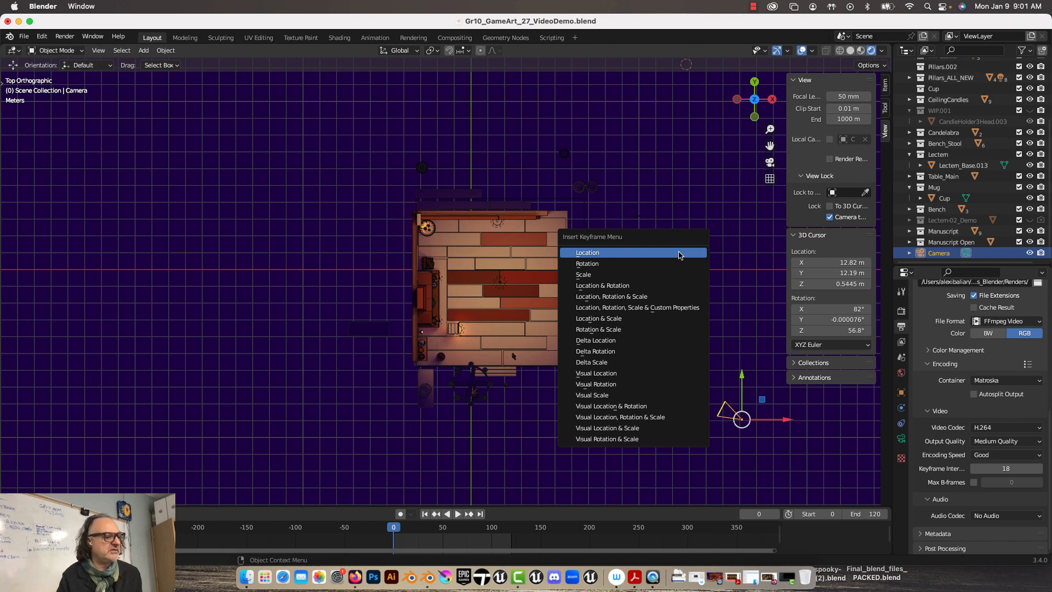
{"action": "left_click", "coordinate": [679, 256]}
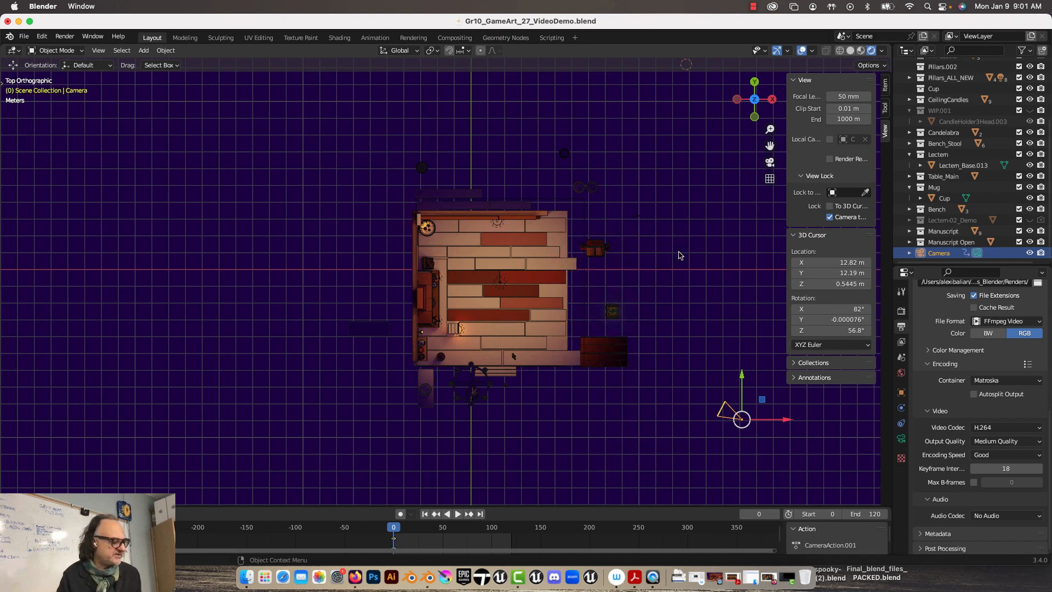
Enlarge the timeline to show the camera's channels and set the current frame to 120
{"action": "left_click_drag", "start_coordinate": [410, 507], "coordinate": [409, 419]}
{"action": "scroll", "coordinate": [640, 502], "scroll_direction": "up", "scroll_amount": 3}
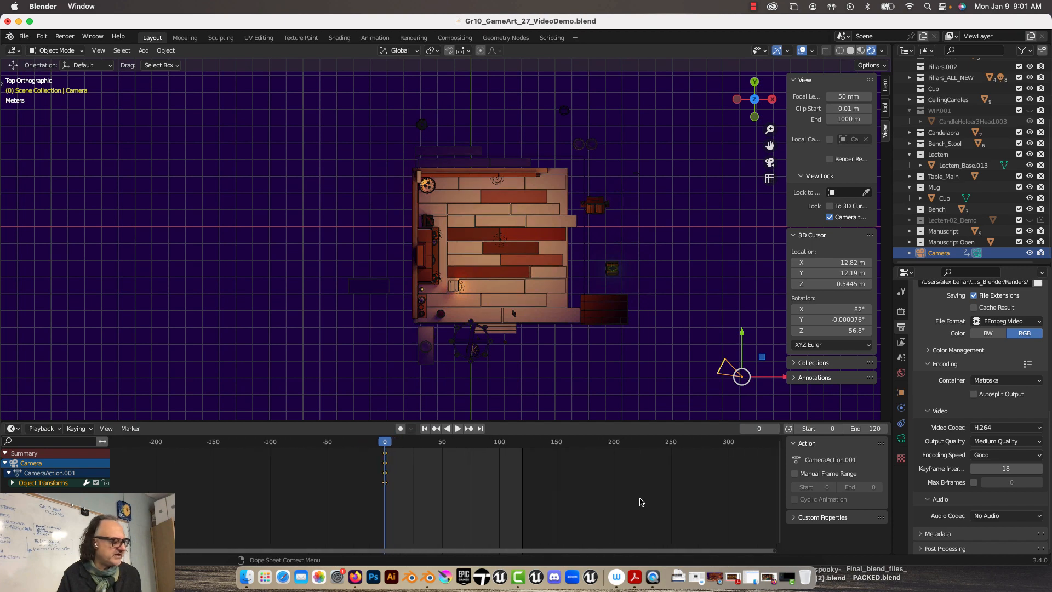
{"action": "scroll", "coordinate": [640, 502], "scroll_direction": "up", "scroll_amount": 2}
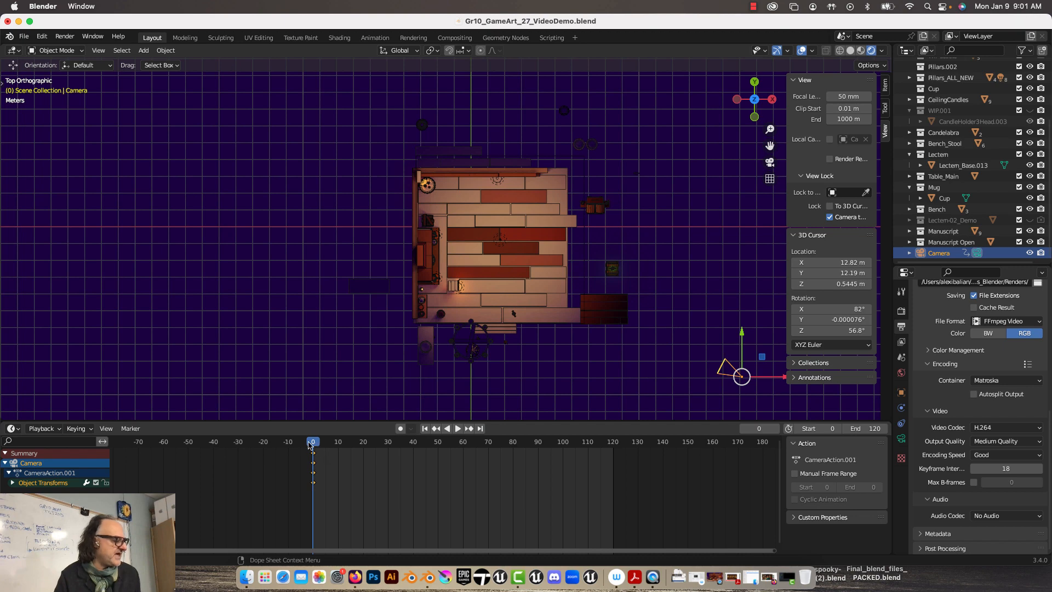
{"action": "key", "text": "space"}
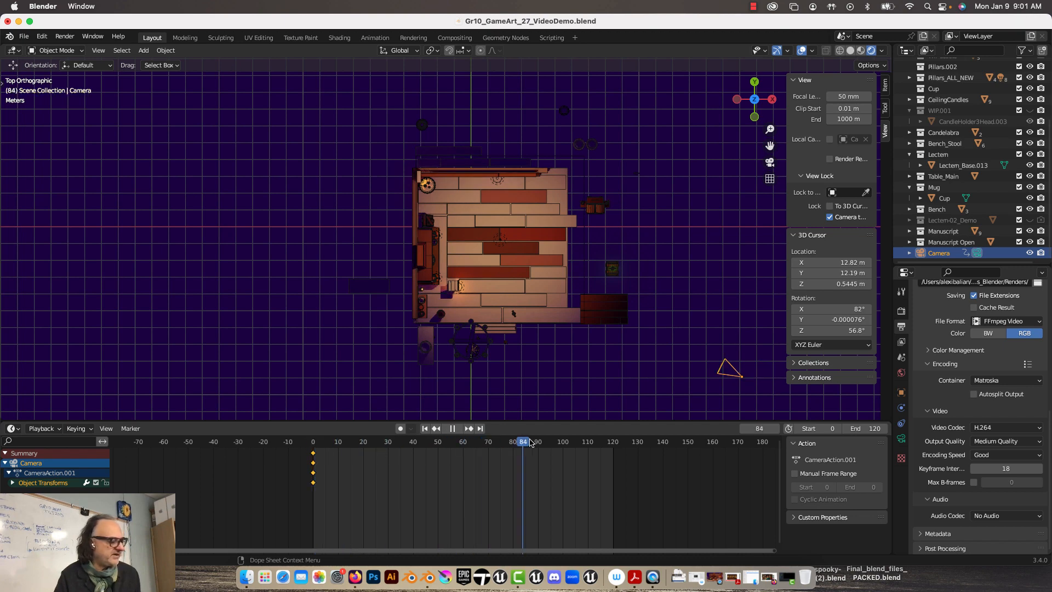
{"action": "key", "text": "space"}
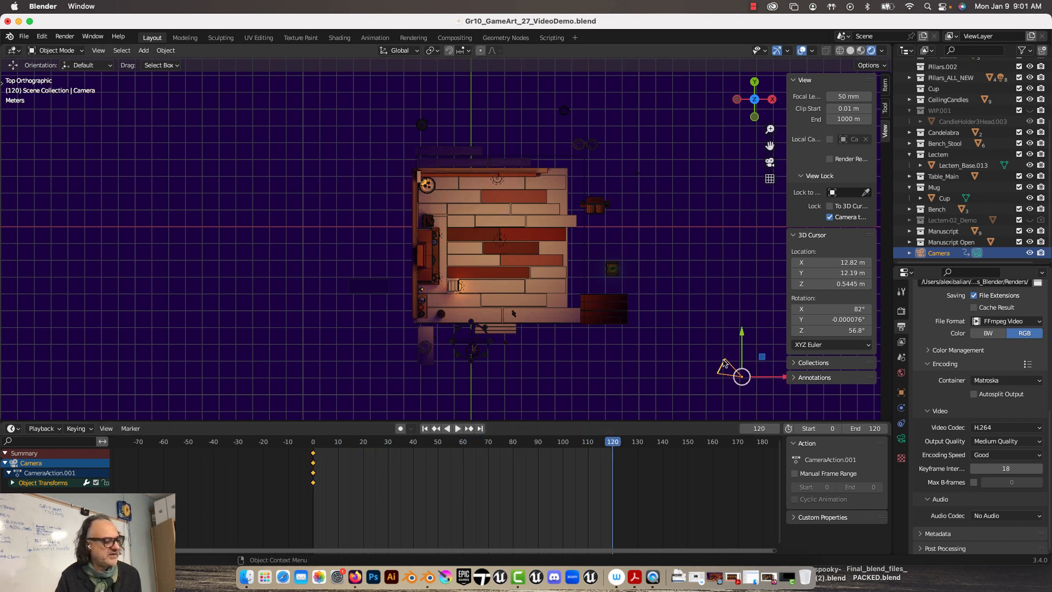
Move the camera toward the room by about -8.51 m in X and 6.92 m in Y, and reframe its view on the fireplace and barrel
{"action": "left_click_drag", "start_coordinate": [739, 375], "coordinate": [599, 260]}
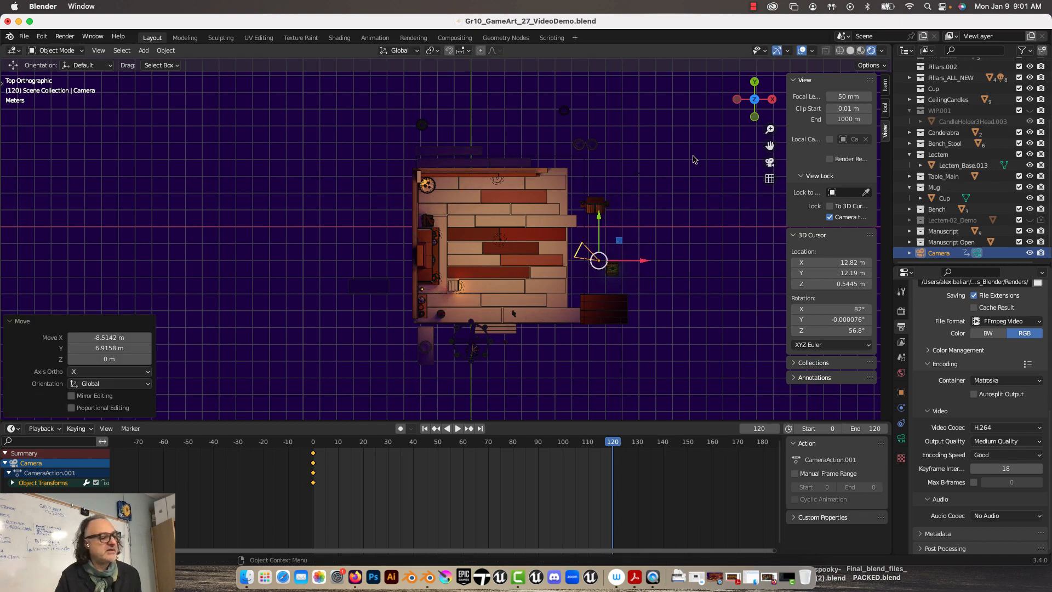
{"action": "left_click", "coordinate": [769, 163]}
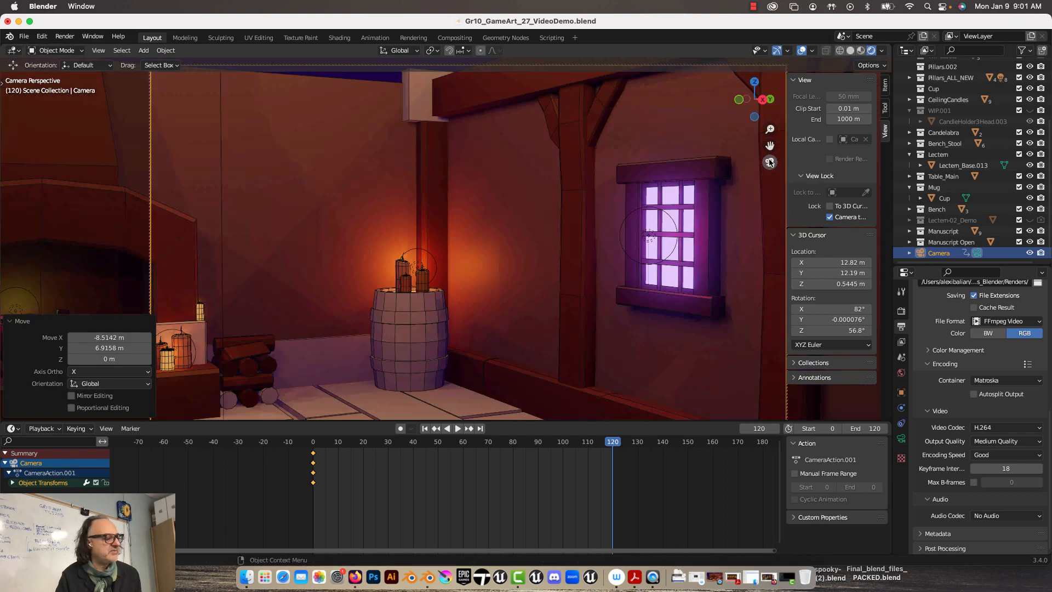
{"action": "scroll", "coordinate": [497, 253], "scroll_direction": "down", "scroll_amount": 10}
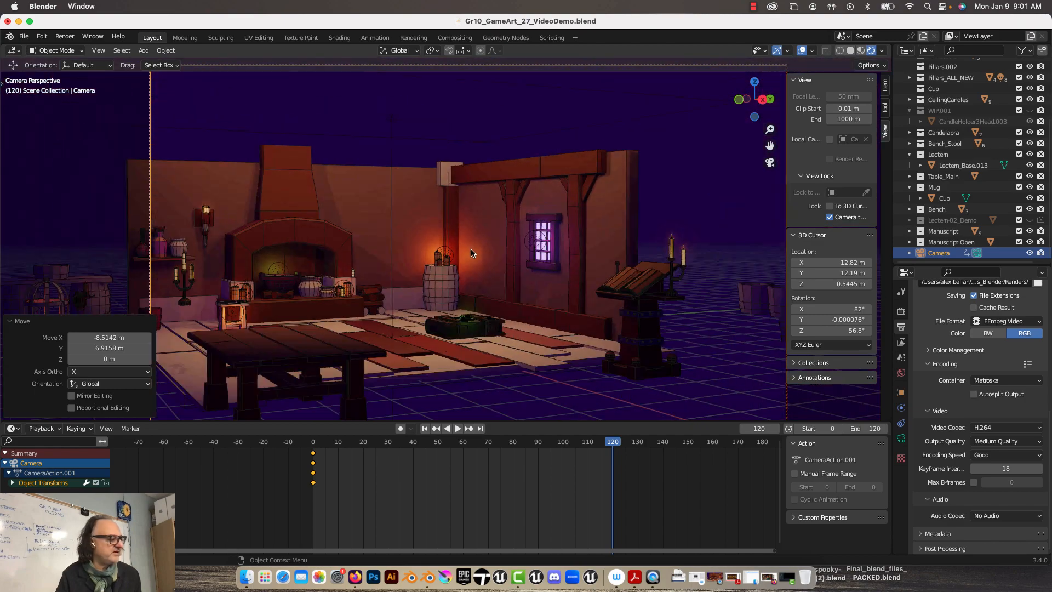
{"action": "middle_click_drag", "start_coordinate": [460, 247], "coordinate": [482, 237], "text": "shift"}
{"action": "scroll", "coordinate": [527, 247], "scroll_direction": "up", "scroll_amount": 5}
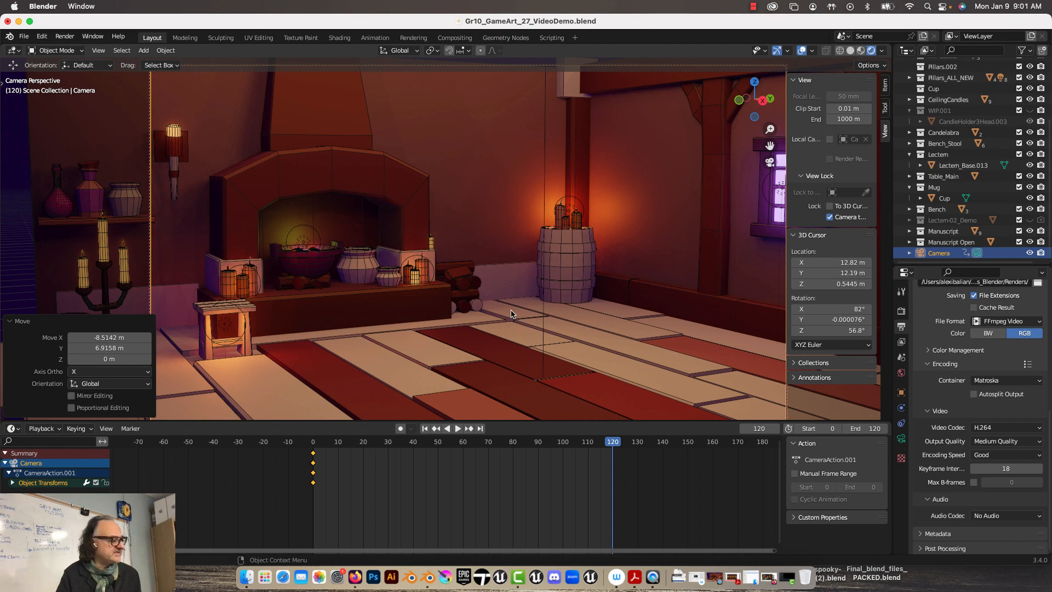
Pull the camera back until the table and window are in frame, and insert a Location keyframe for it at frame 120
{"action": "scroll", "coordinate": [512, 314], "scroll_direction": "down", "scroll_amount": 4}
{"action": "middle_click_drag", "start_coordinate": [512, 315], "coordinate": [511, 293]}
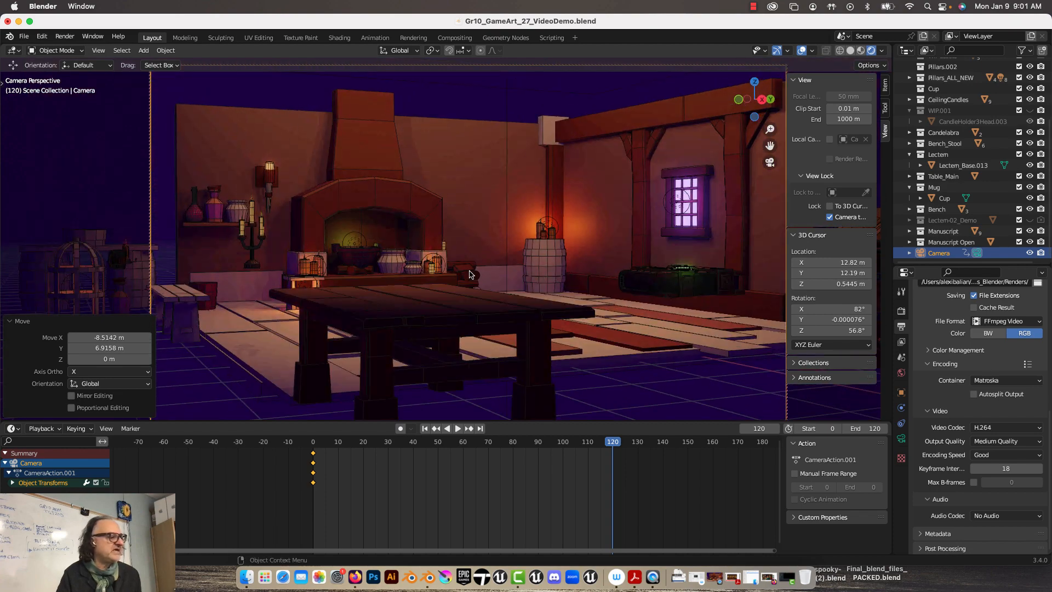
{"action": "left_click", "coordinate": [11, 322]}
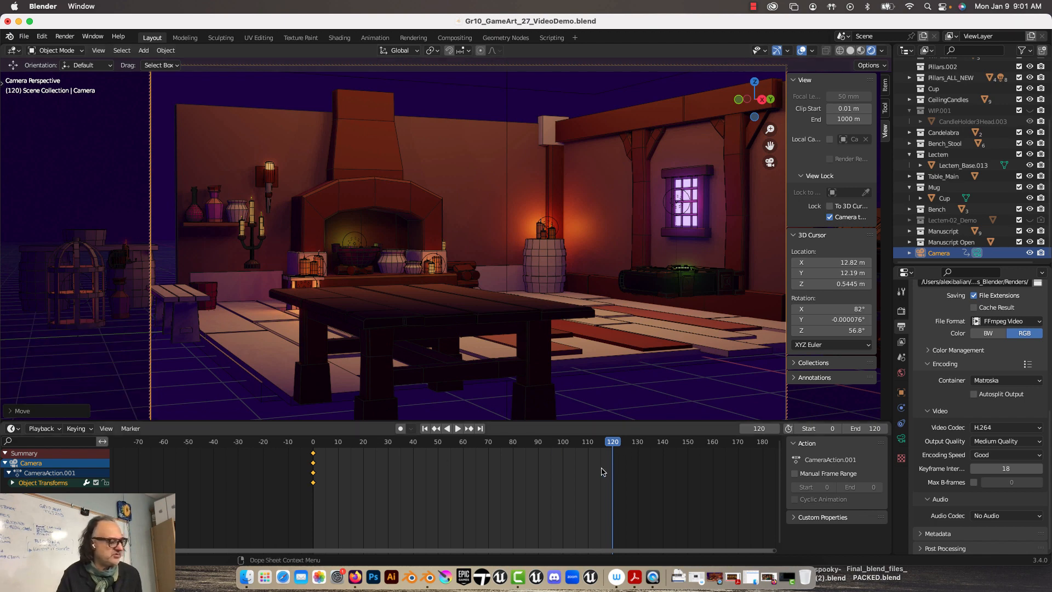
{"action": "left_click_drag", "start_coordinate": [538, 421], "coordinate": [533, 453]}
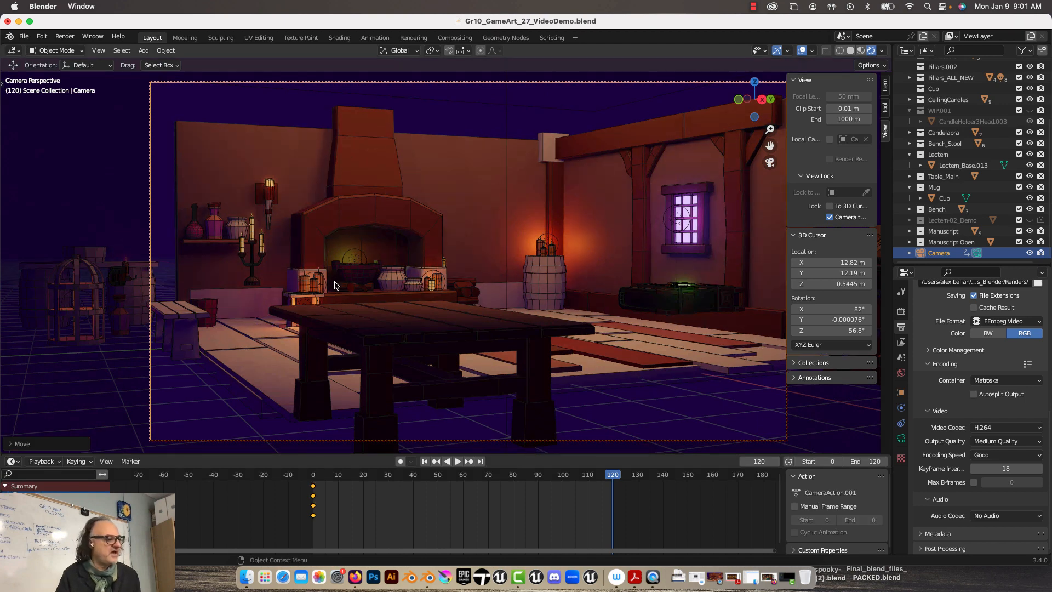
{"action": "key", "text": "i"}
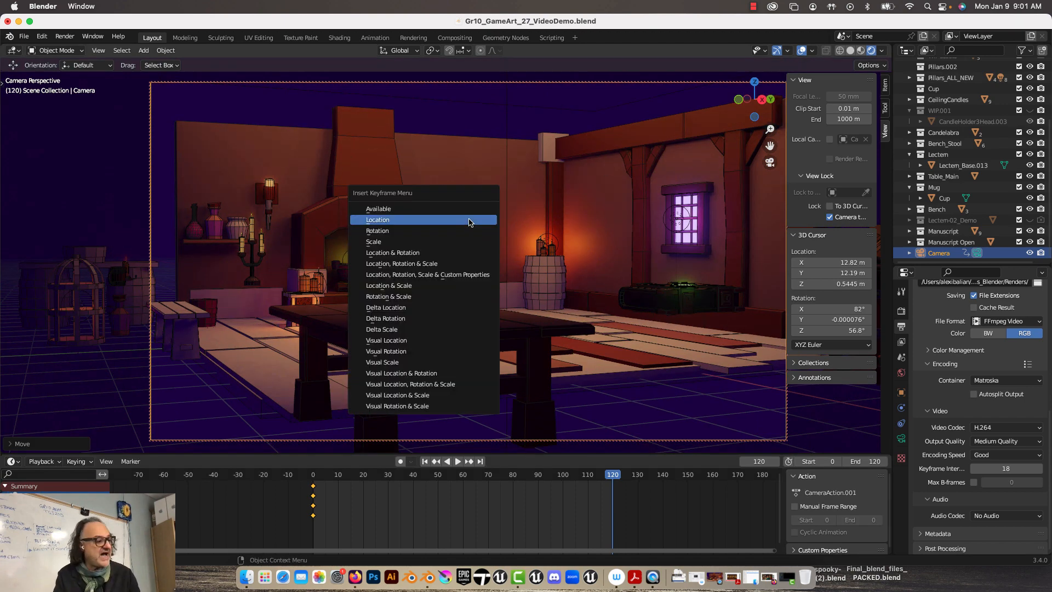
{"action": "left_click", "coordinate": [469, 221]}
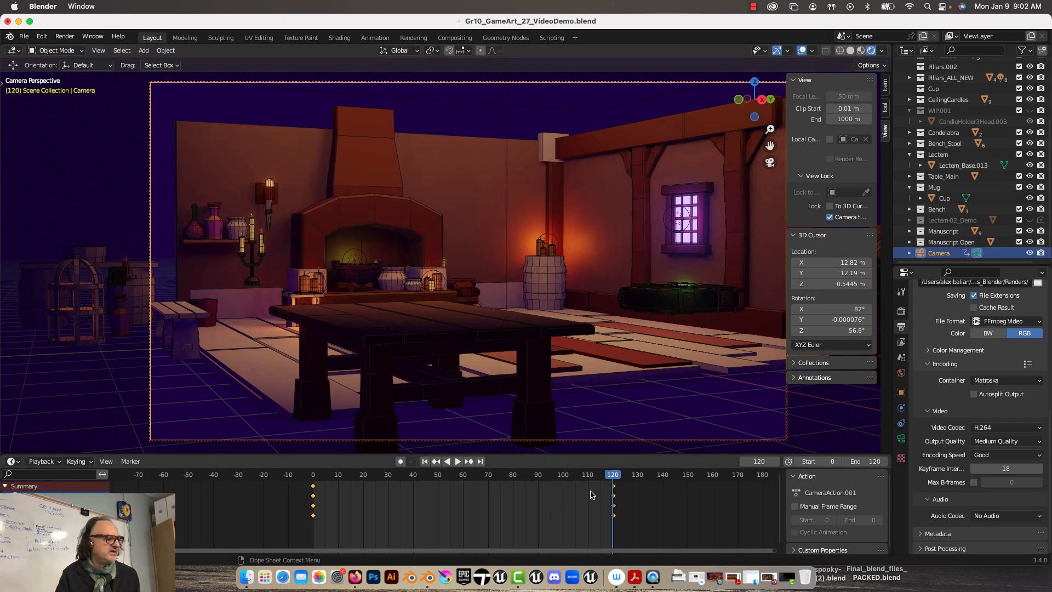
Play back the camera animation, and at frame 0 reframe the camera to a wide view of the whole room and table
{"action": "left_click", "coordinate": [459, 463]}
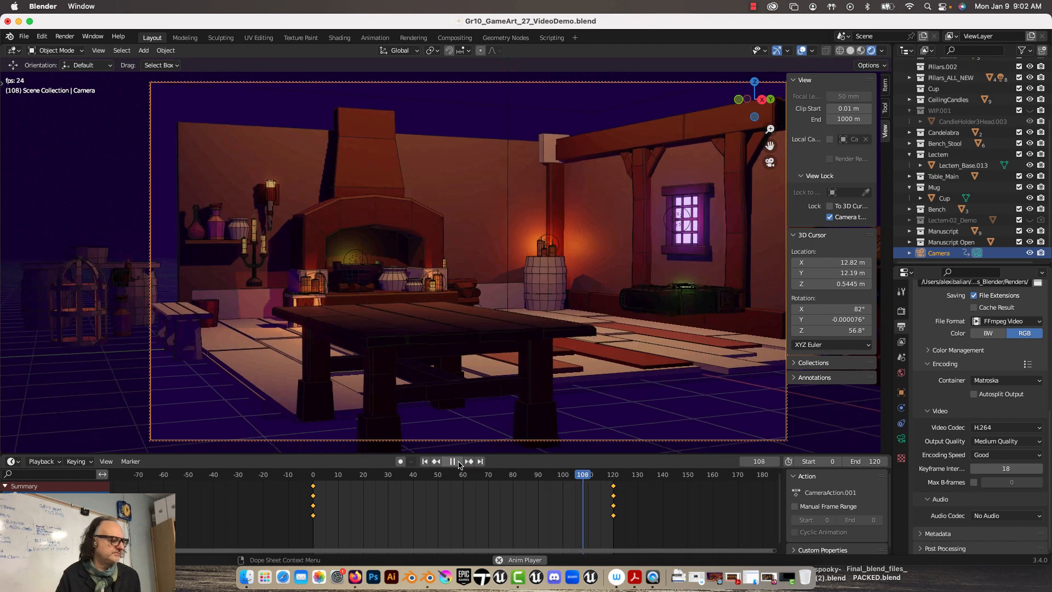
{"action": "left_click", "coordinate": [459, 462]}
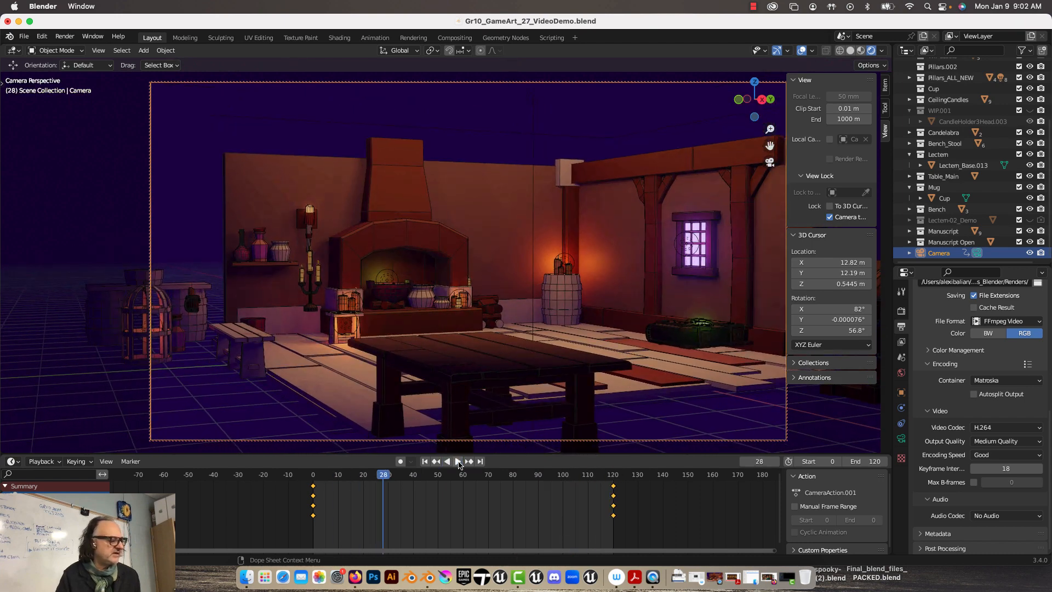
{"action": "left_click_drag", "start_coordinate": [384, 476], "coordinate": [313, 480]}
{"action": "scroll", "coordinate": [423, 297], "scroll_direction": "up", "scroll_amount": 2}
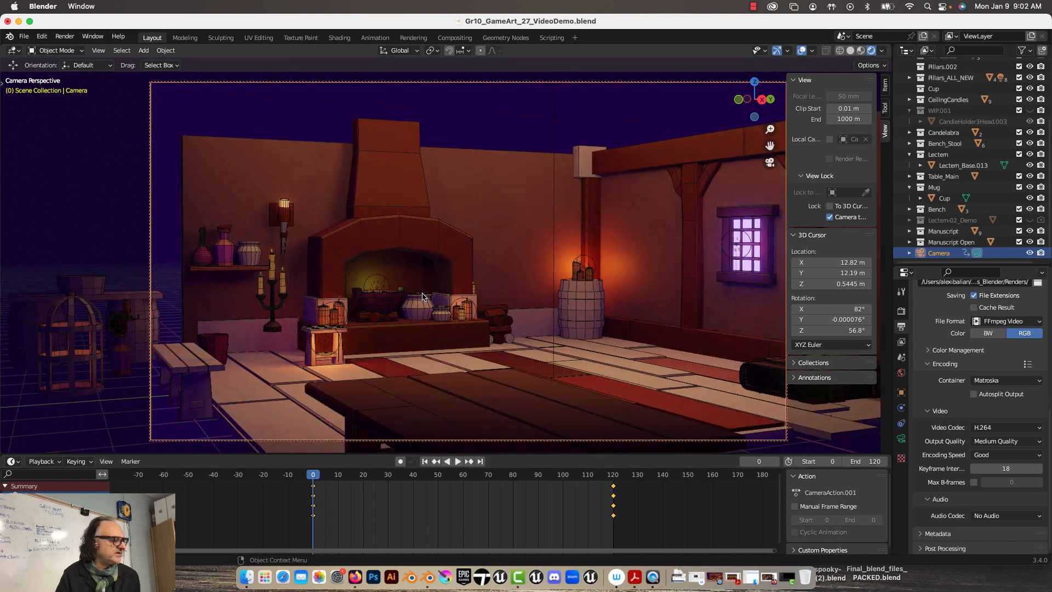
{"action": "scroll", "coordinate": [423, 296], "scroll_direction": "down", "scroll_amount": 3}
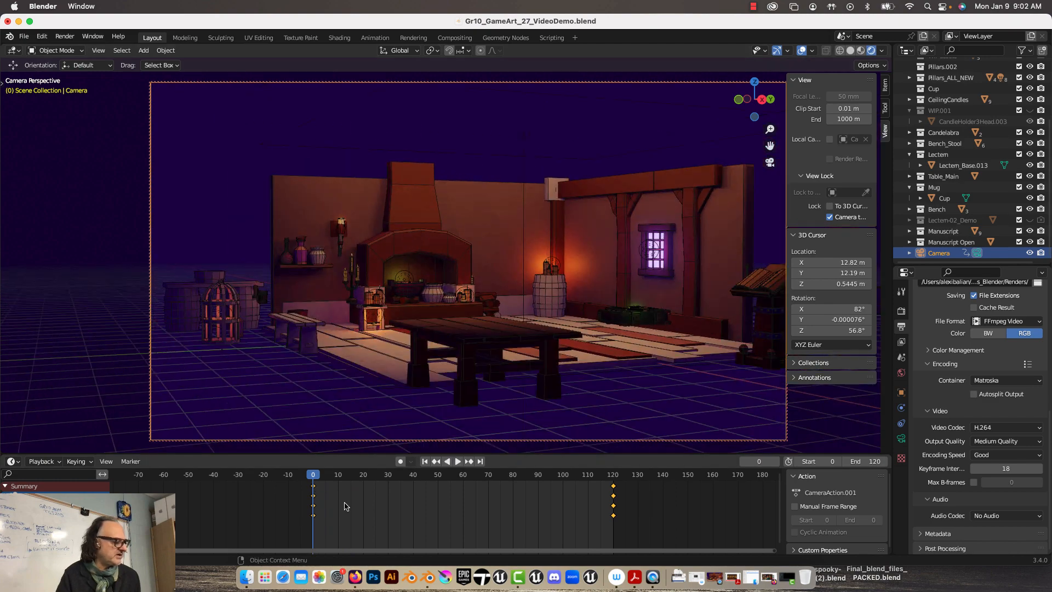
Turn on automatic keyframing and insert a keyframe for the camera at frame 0
{"action": "left_click", "coordinate": [401, 461]}
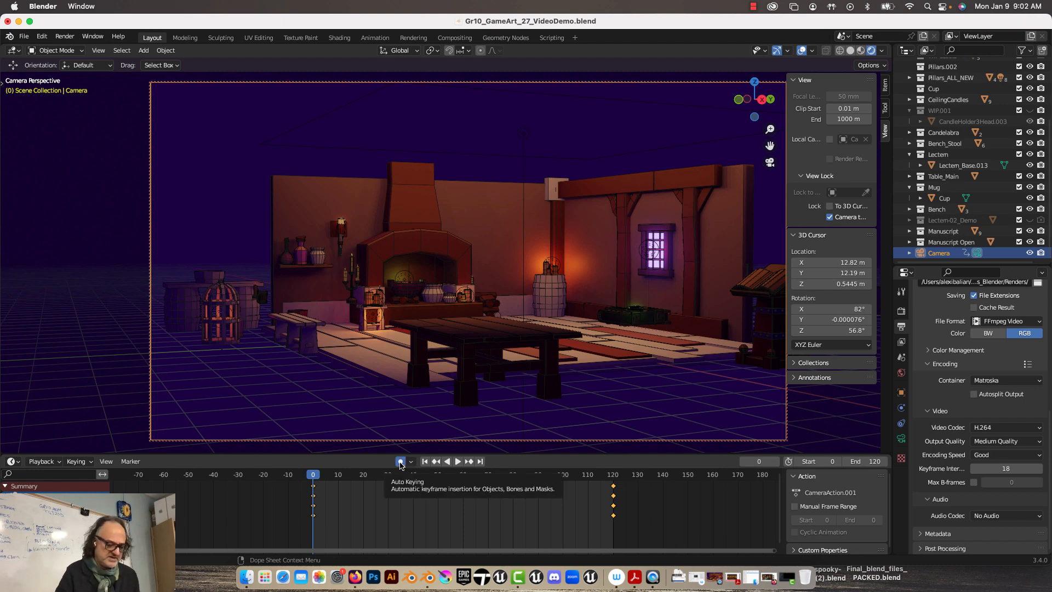
{"action": "key", "text": "i"}
{"action": "left_click", "coordinate": [444, 335]}
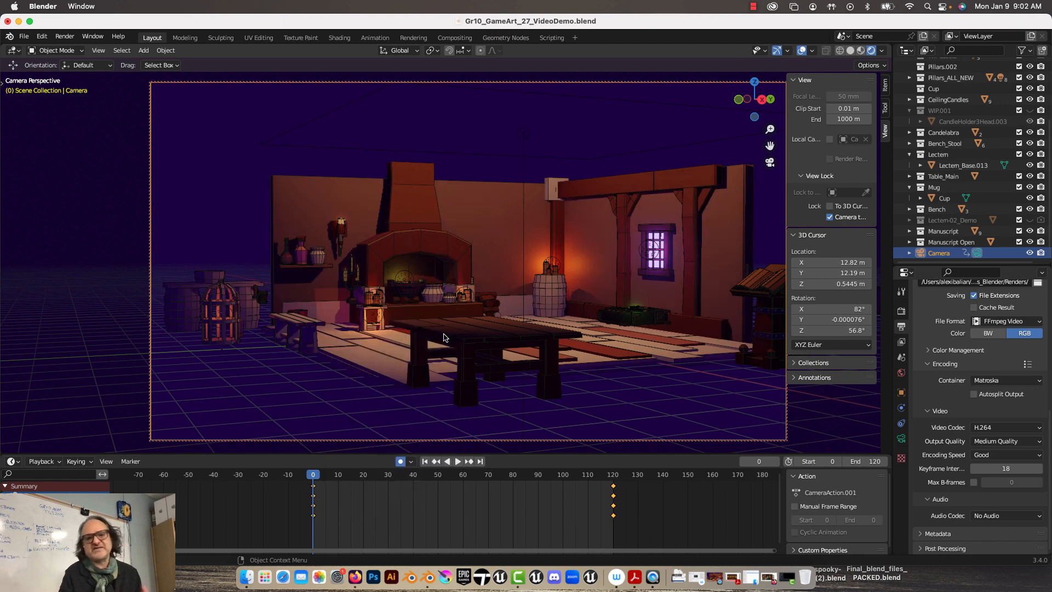
{"action": "key", "text": "i"}
{"action": "left_click", "coordinate": [444, 335]}
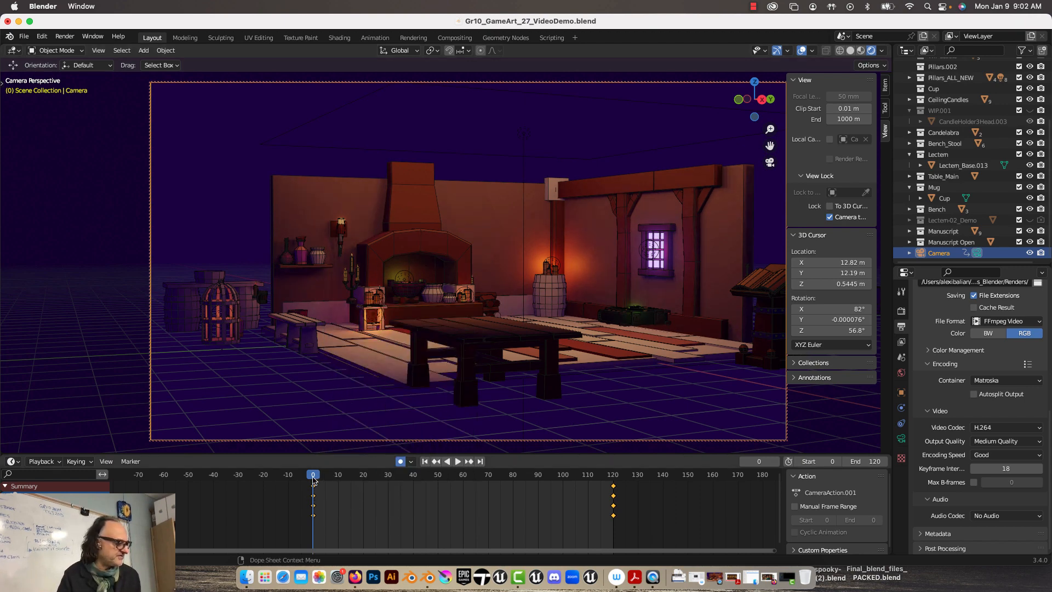
At frame 120, bring the camera closer to the fireplace and barrel with the chest at the frame's edge, and insert a keyframe
{"action": "left_click_drag", "start_coordinate": [314, 481], "coordinate": [614, 480]}
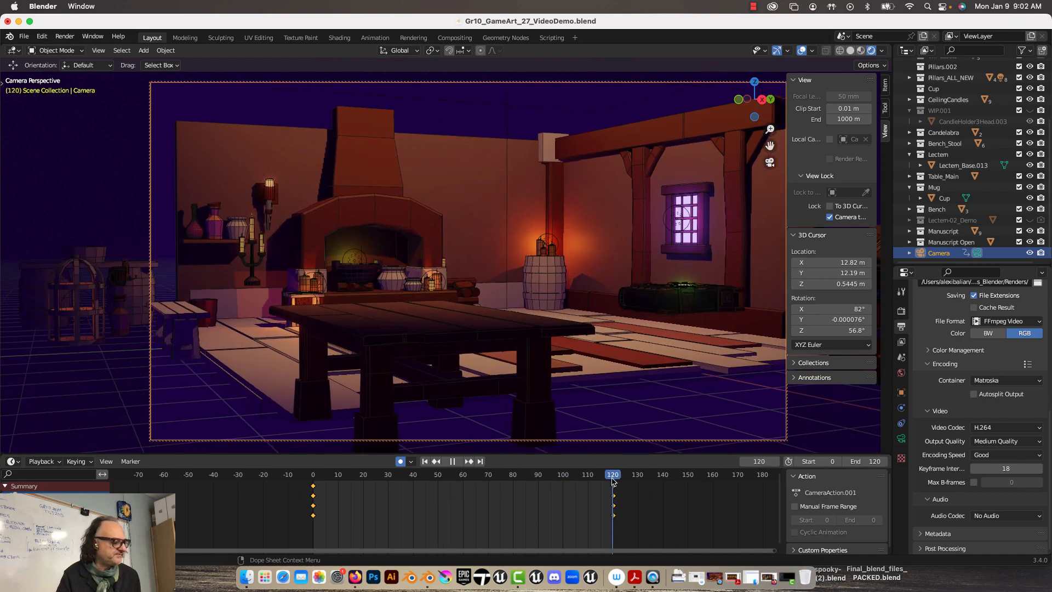
{"action": "scroll", "coordinate": [604, 277], "scroll_direction": "right", "scroll_amount": 3}
{"action": "scroll", "coordinate": [604, 279], "scroll_direction": "up", "scroll_amount": 3}
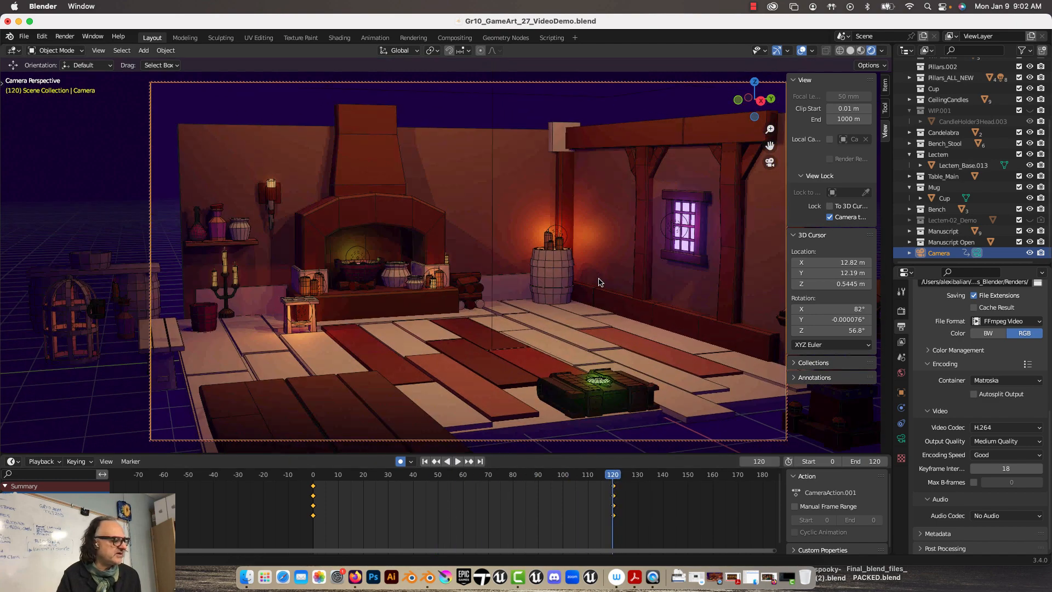
{"action": "scroll", "coordinate": [607, 280], "scroll_direction": "left", "scroll_amount": 3}
{"action": "scroll", "coordinate": [606, 282], "scroll_direction": "right", "scroll_amount": 2}
{"action": "scroll", "coordinate": [495, 247], "scroll_direction": "up", "scroll_amount": 2}
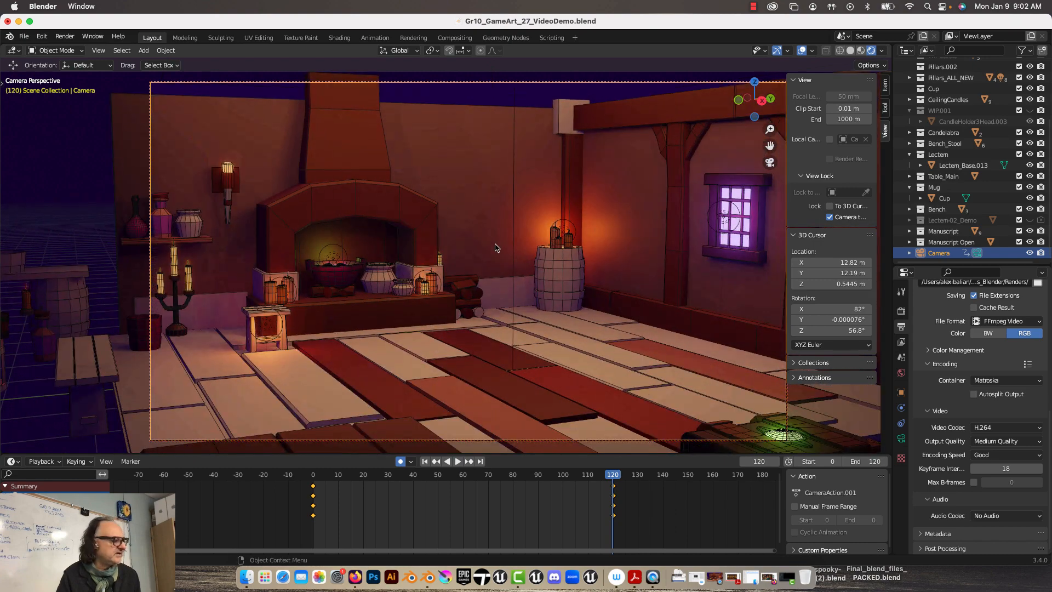
{"action": "middle_click_drag", "start_coordinate": [486, 254], "coordinate": [486, 237], "text": "shift"}
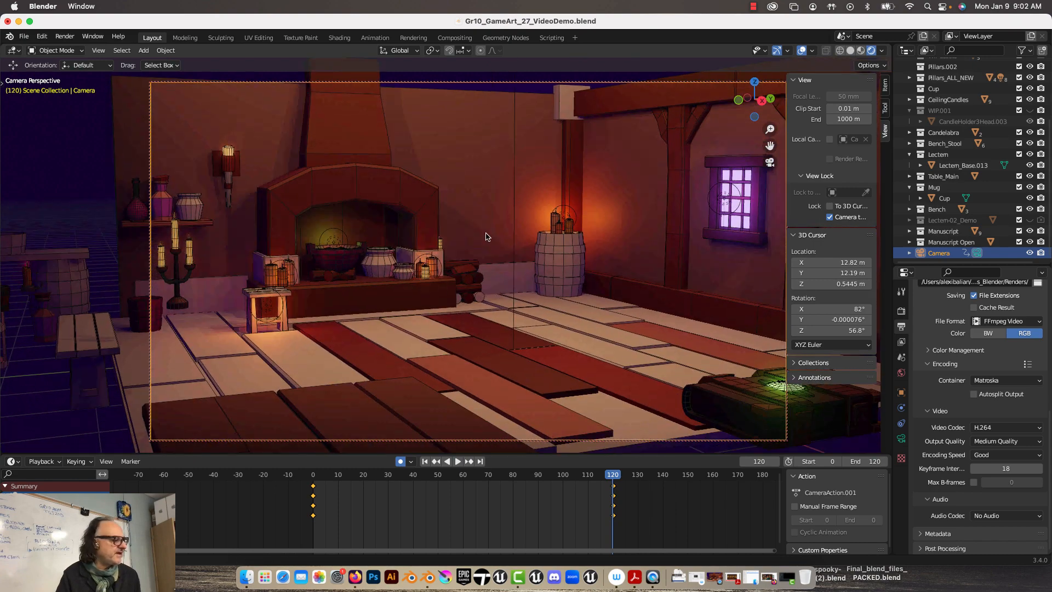
{"action": "key", "text": "i"}
{"action": "left_click", "coordinate": [553, 362]}
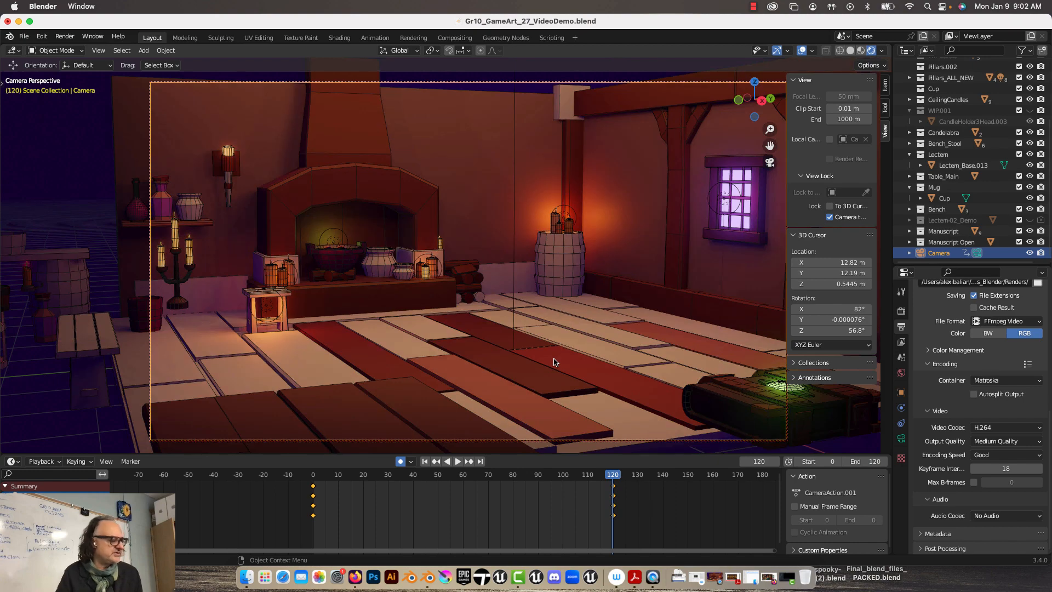
Play back the animation, and at frame 0 reframe the camera to show the table, glowing chest and lectern
{"action": "left_click", "coordinate": [458, 462]}
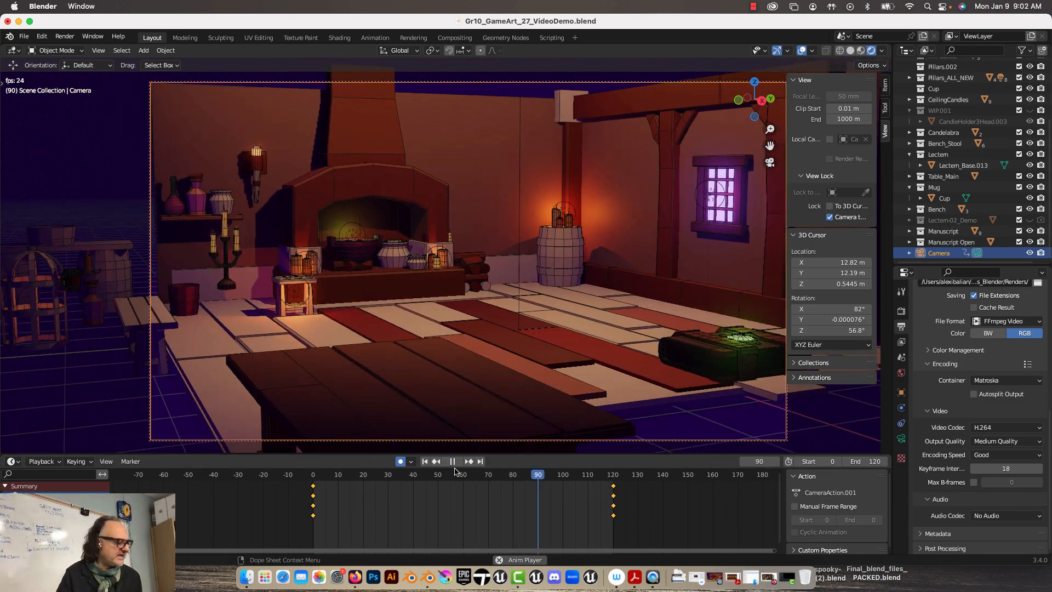
{"action": "key", "text": "space"}
{"action": "left_click_drag", "start_coordinate": [565, 489], "coordinate": [314, 491]}
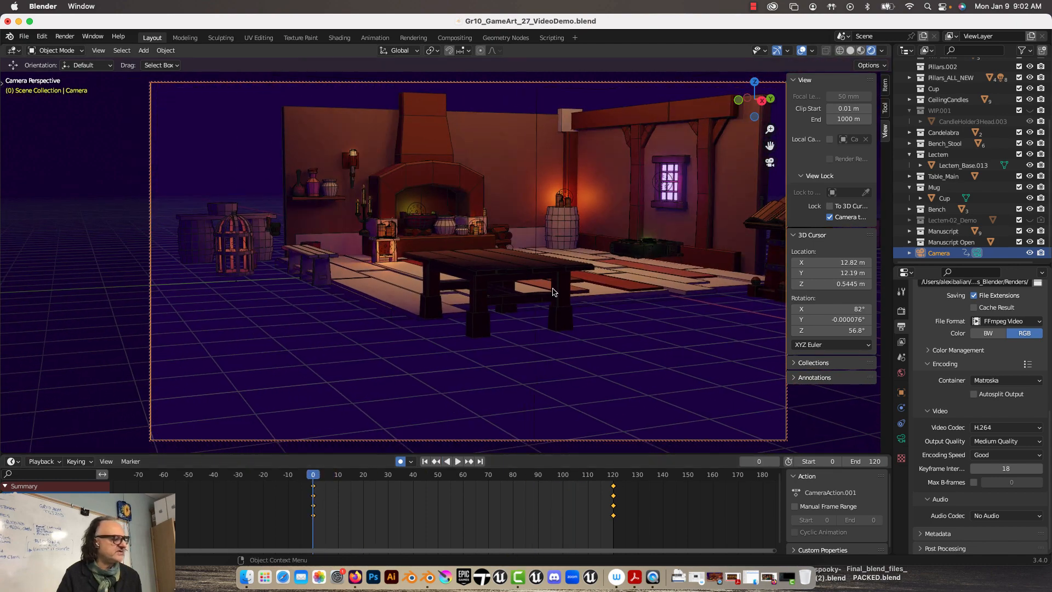
{"action": "scroll", "coordinate": [520, 271], "scroll_direction": "up", "scroll_amount": 4}
{"action": "scroll", "coordinate": [523, 263], "scroll_direction": "down", "scroll_amount": 2}
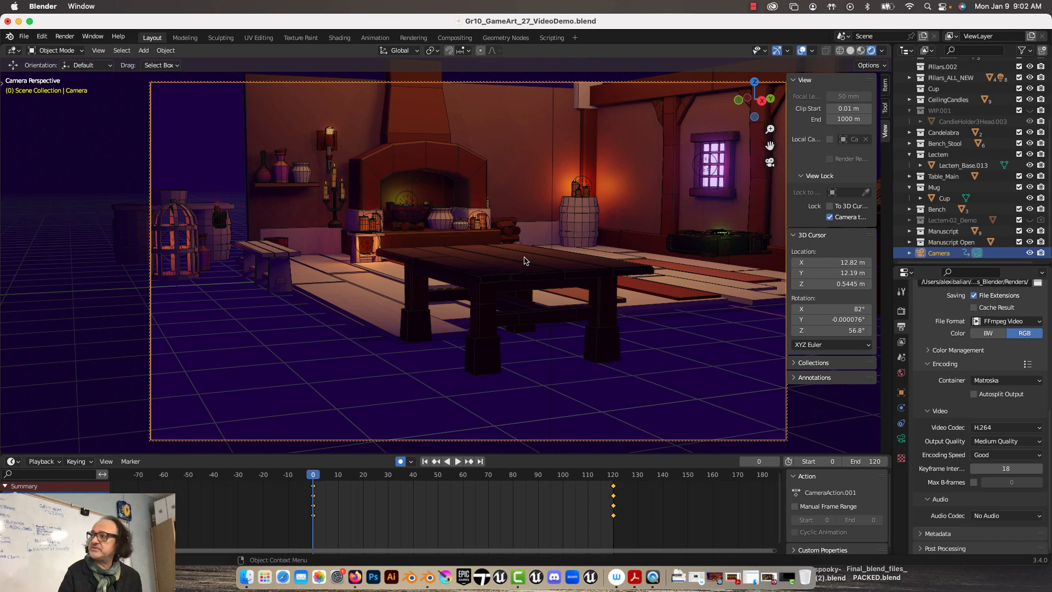
{"action": "scroll", "coordinate": [525, 261], "scroll_direction": "down", "scroll_amount": 4}
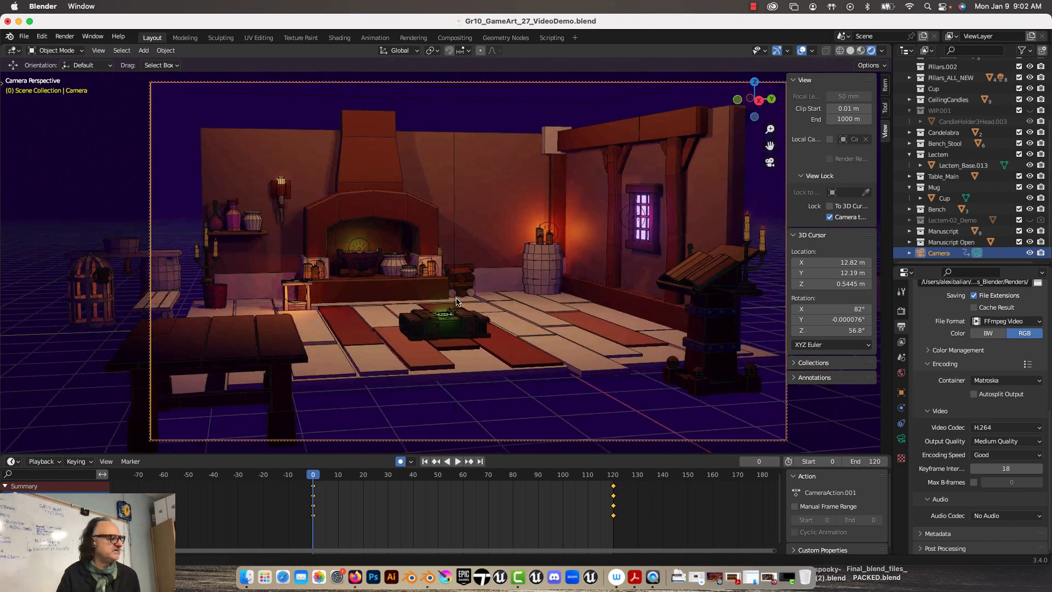
{"action": "middle_click_drag", "start_coordinate": [456, 302], "coordinate": [466, 302]}
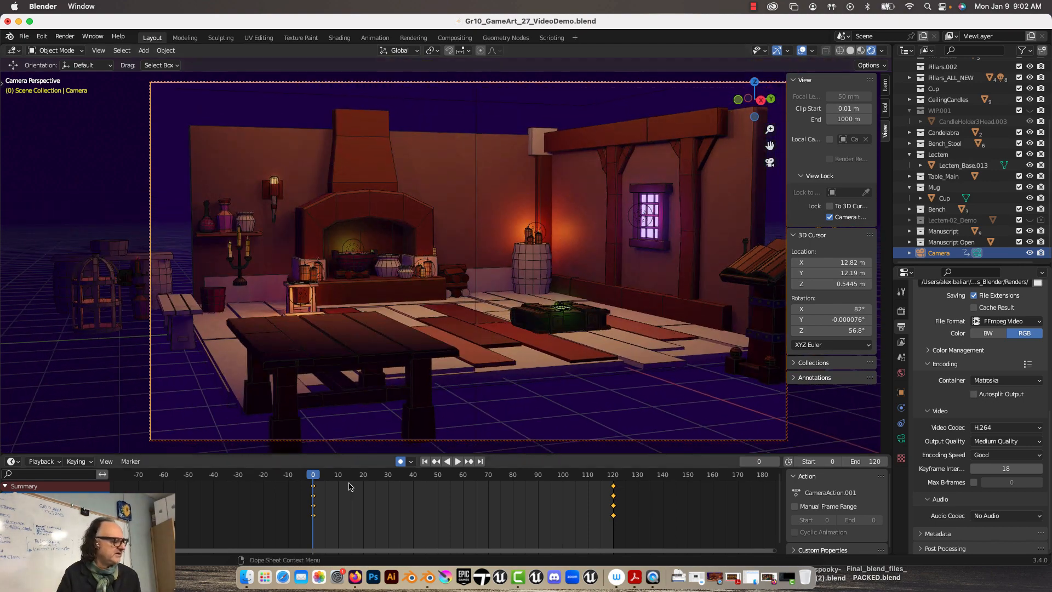
Preview the revised camera move by playing it and scrubbing the timeline to frame 119
{"action": "left_click", "coordinate": [458, 462]}
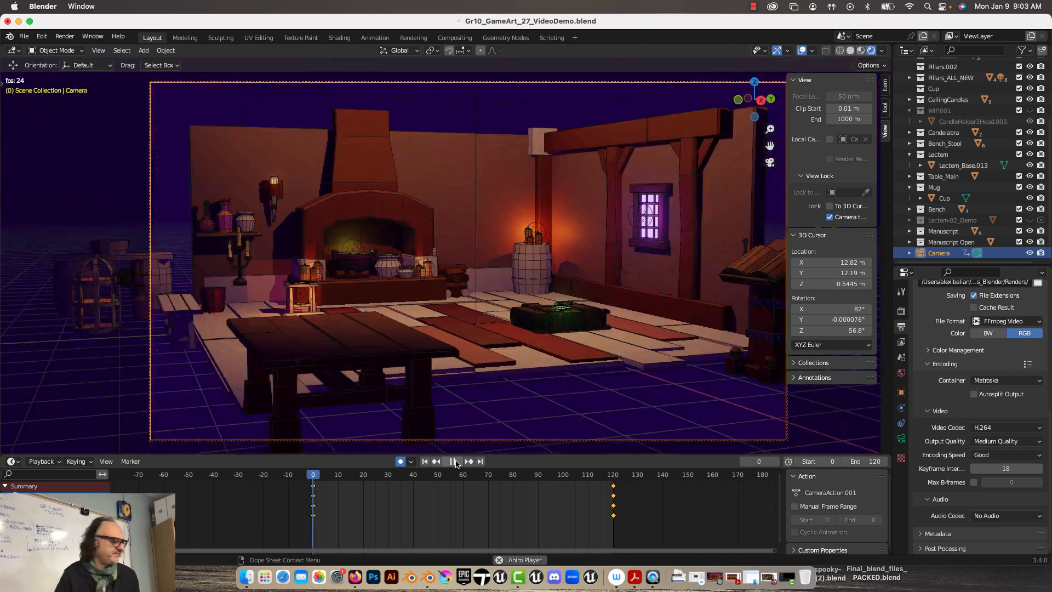
{"action": "left_click", "coordinate": [455, 463]}
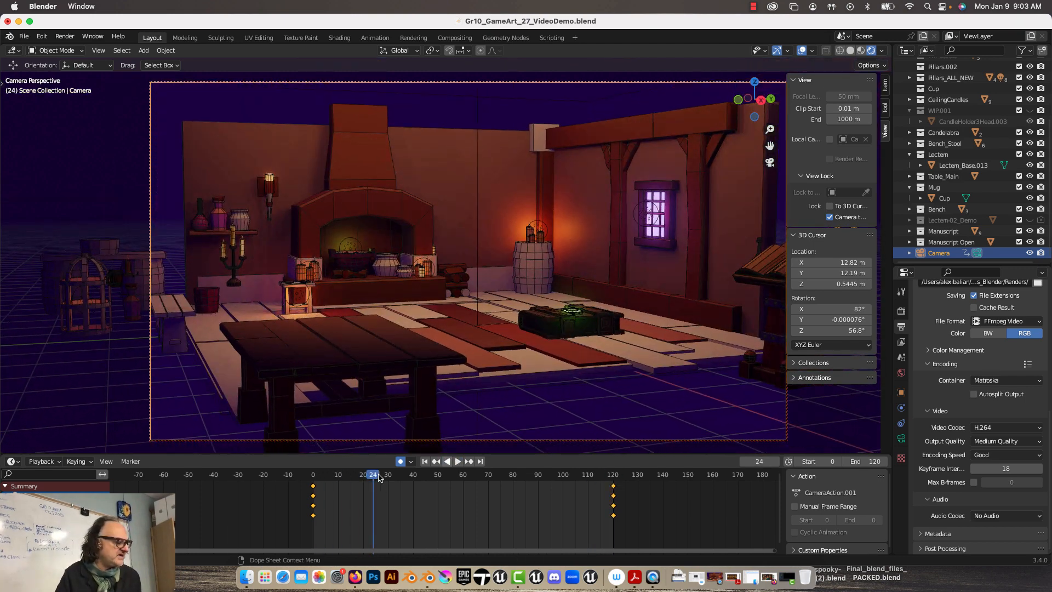
{"action": "left_click_drag", "start_coordinate": [377, 478], "coordinate": [605, 503]}
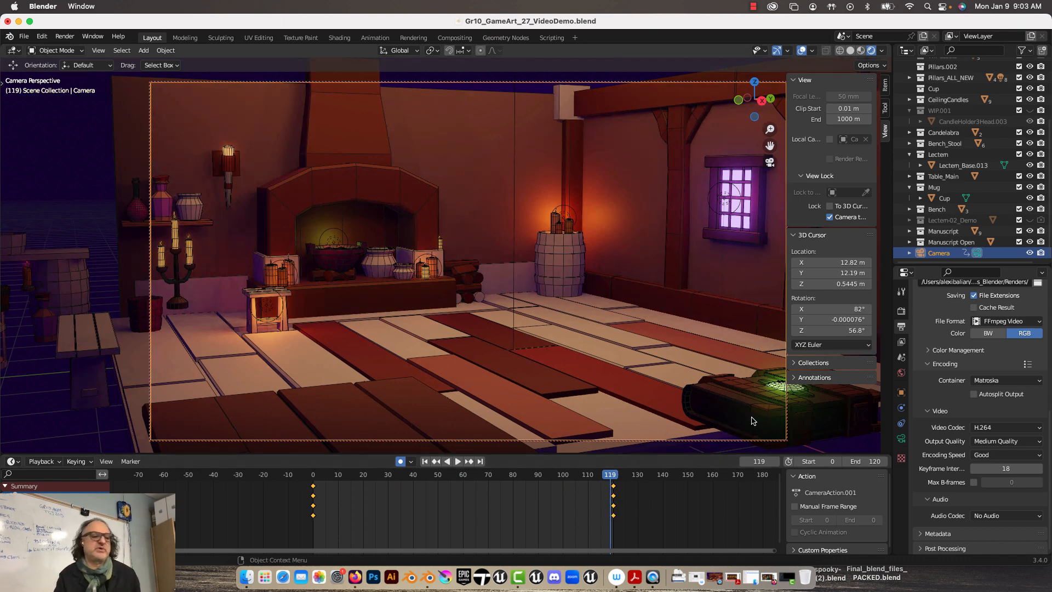
Set the render output path to the Renders folder inside GR10_3D_Scenes_Blender and the file format to FFmpeg Video
{"action": "left_click", "coordinate": [902, 291]}
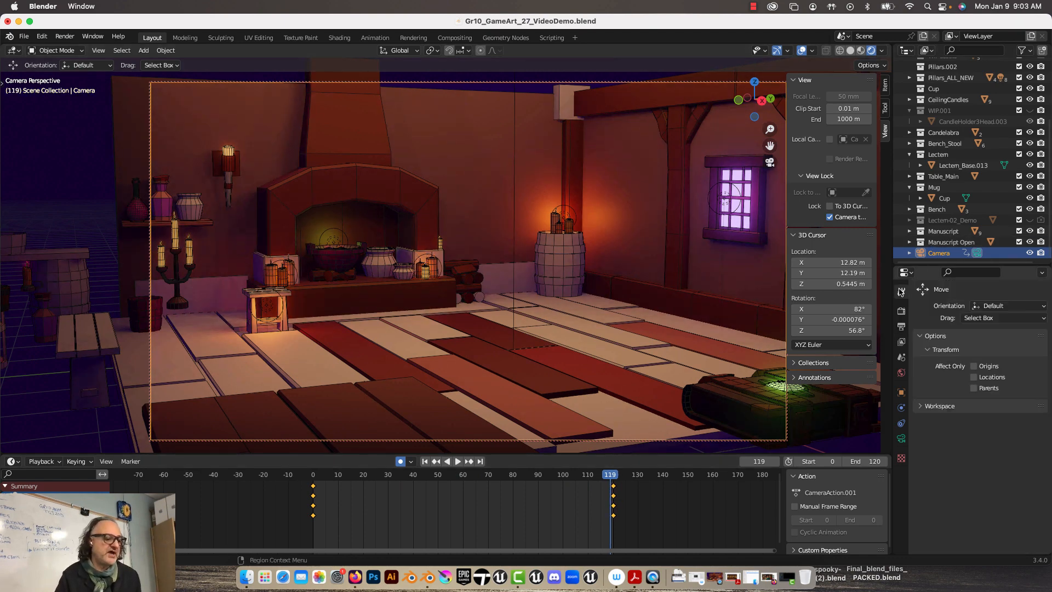
{"action": "left_click", "coordinate": [902, 311]}
{"action": "left_click", "coordinate": [902, 327]}
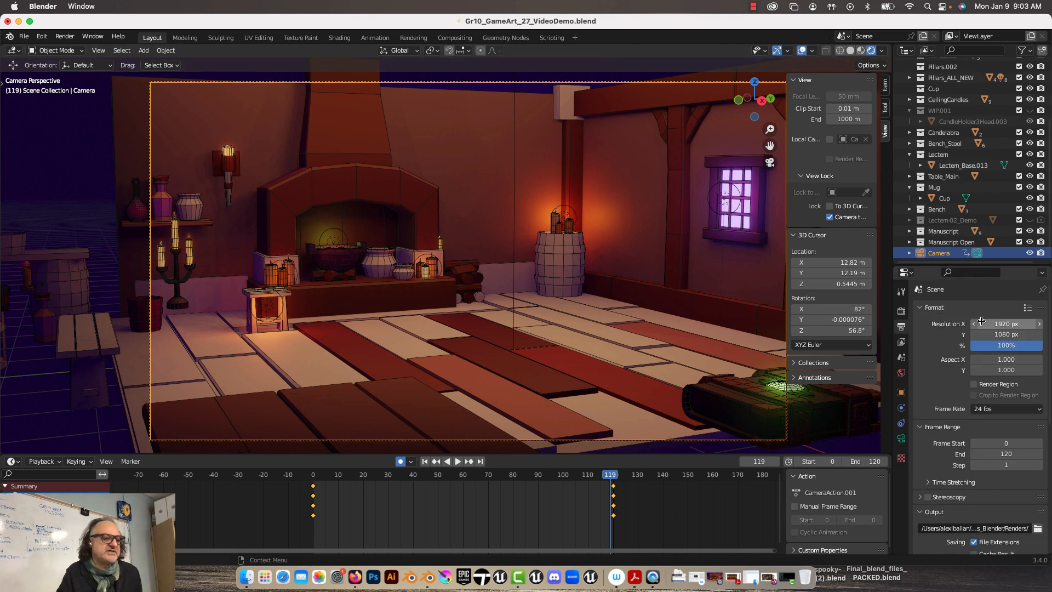
{"action": "scroll", "coordinate": [953, 410], "scroll_direction": "down", "scroll_amount": 6}
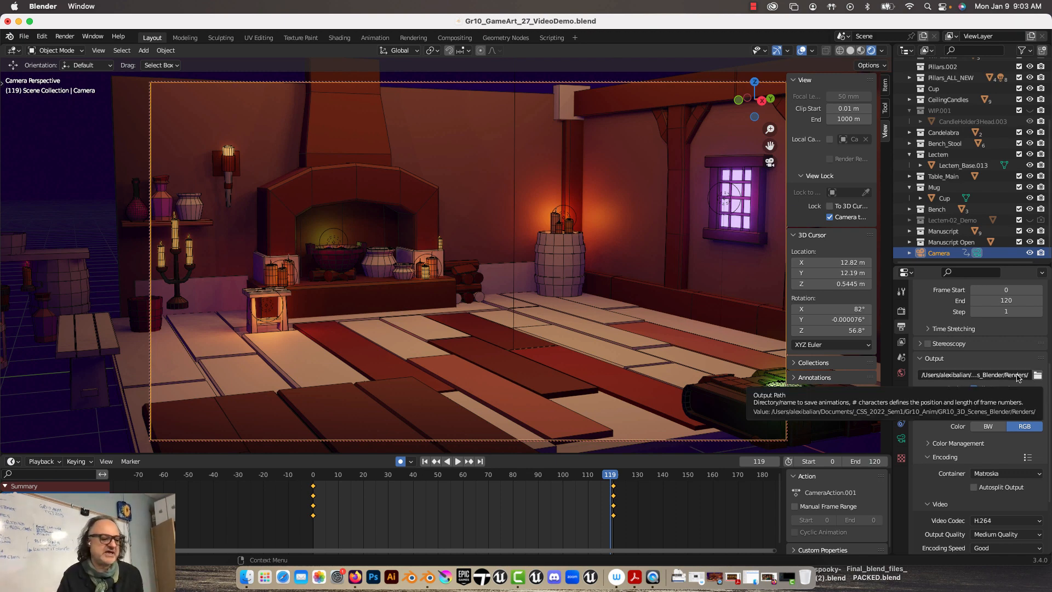
{"action": "left_click", "coordinate": [1038, 375]}
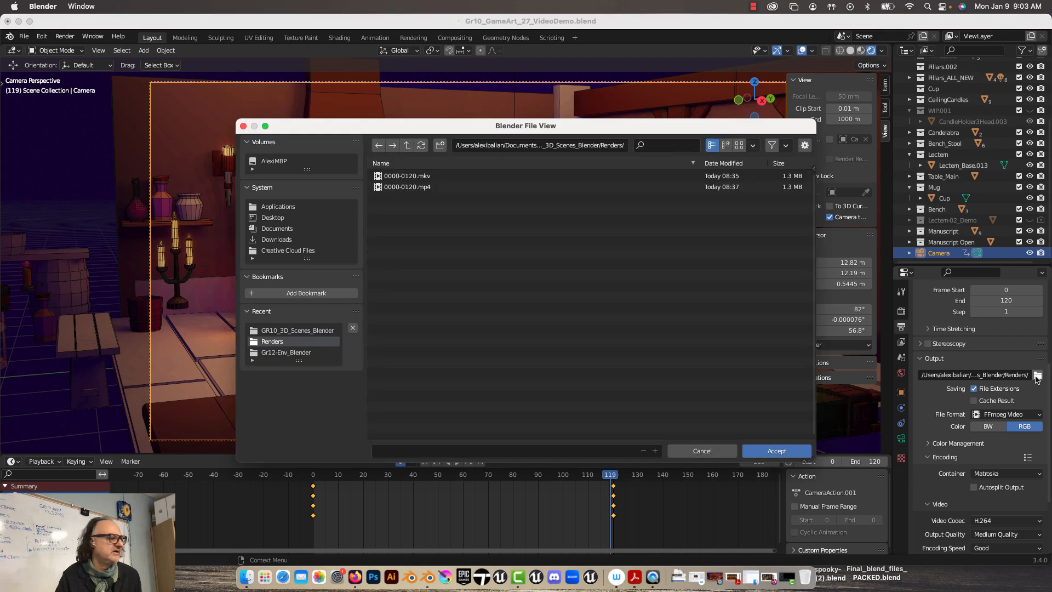
{"action": "left_click", "coordinate": [406, 145]}
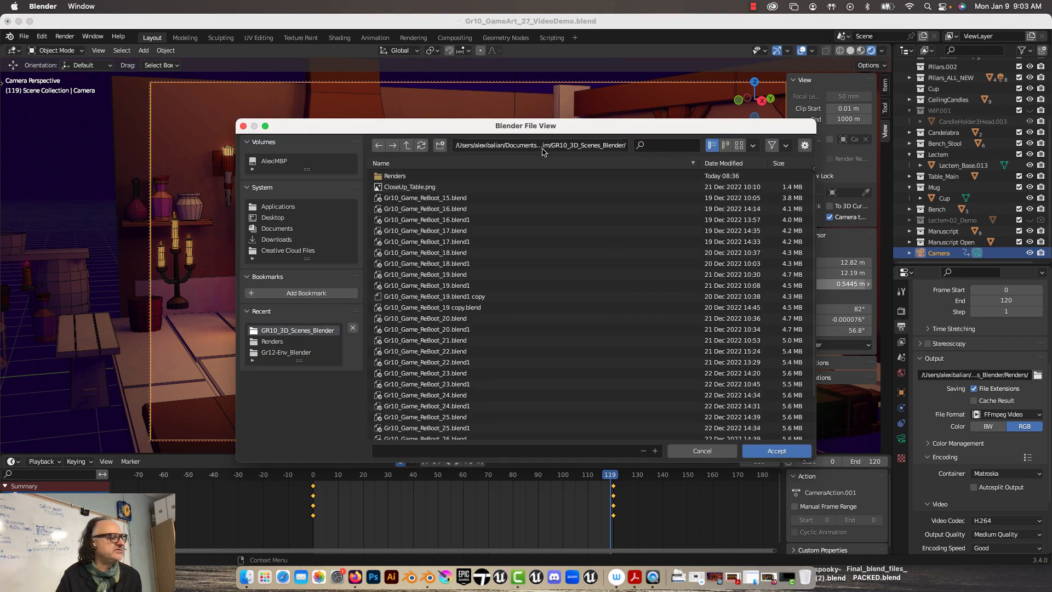
{"action": "left_click", "coordinate": [504, 176]}
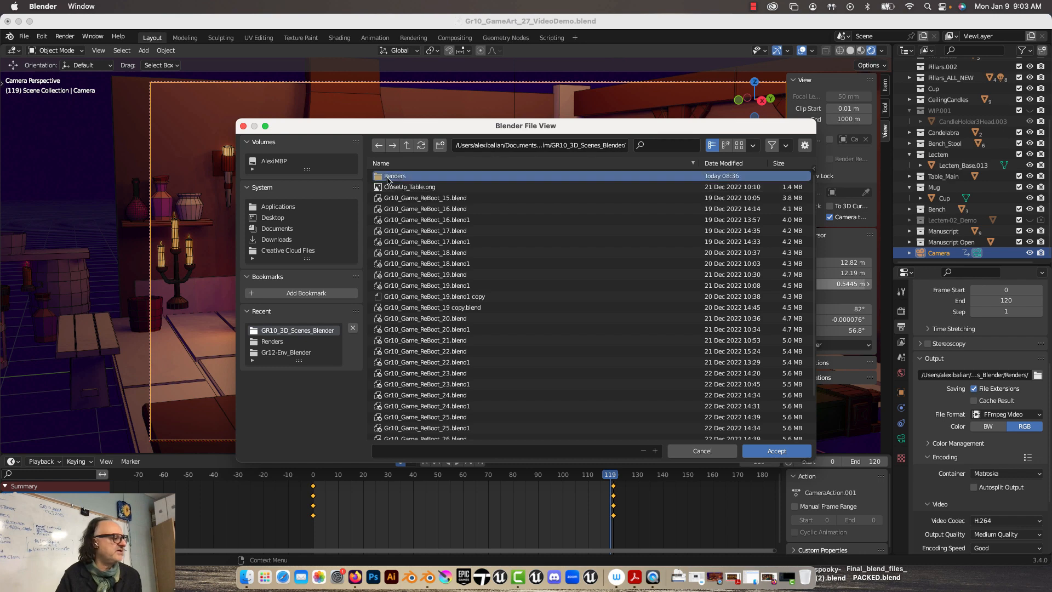
{"action": "left_click", "coordinate": [769, 456]}
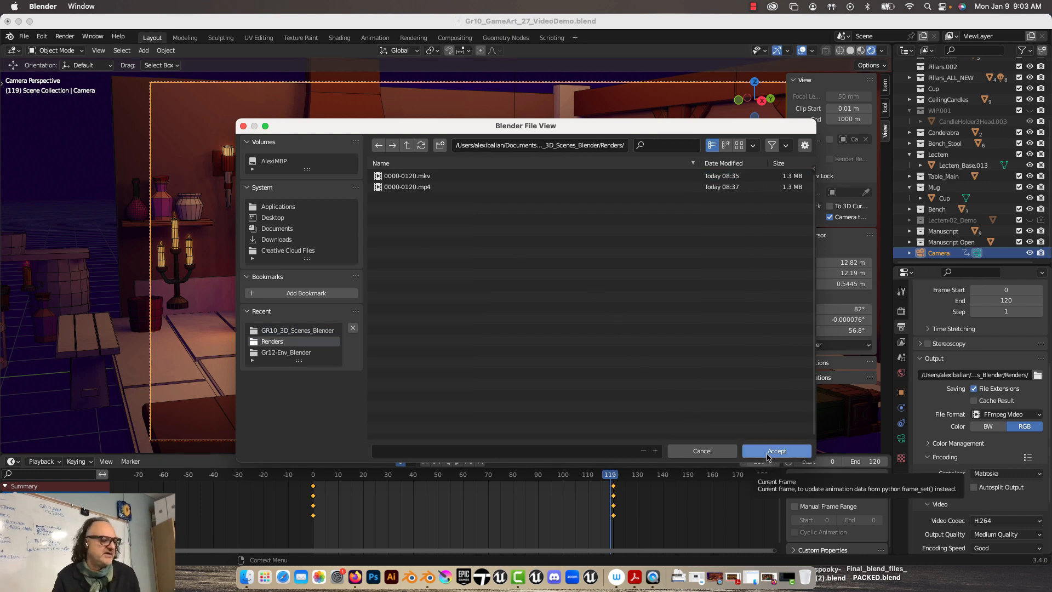
{"action": "left_click", "coordinate": [768, 456]}
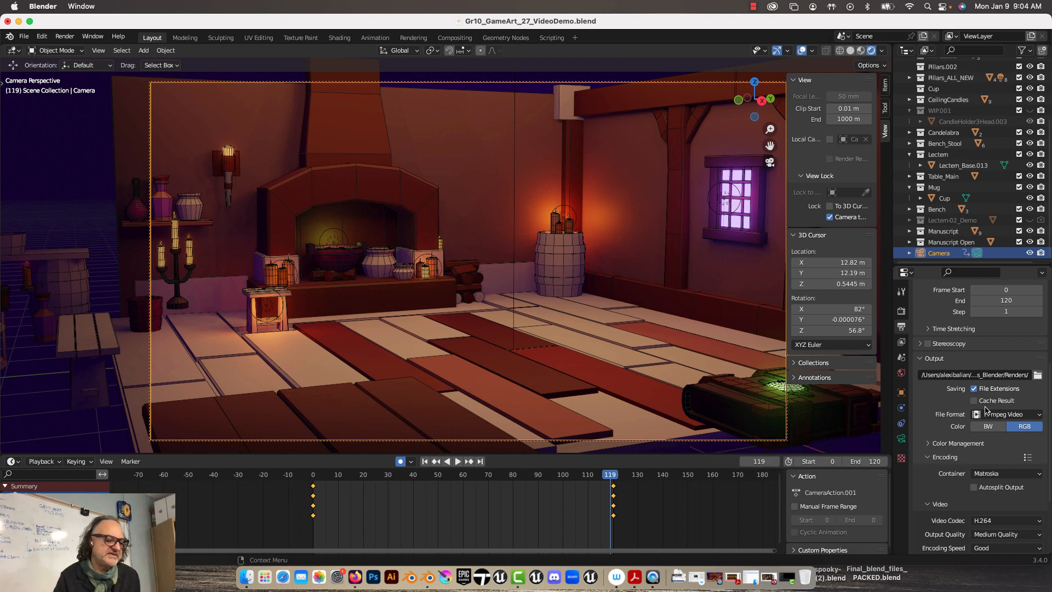
{"action": "left_click", "coordinate": [1006, 415]}
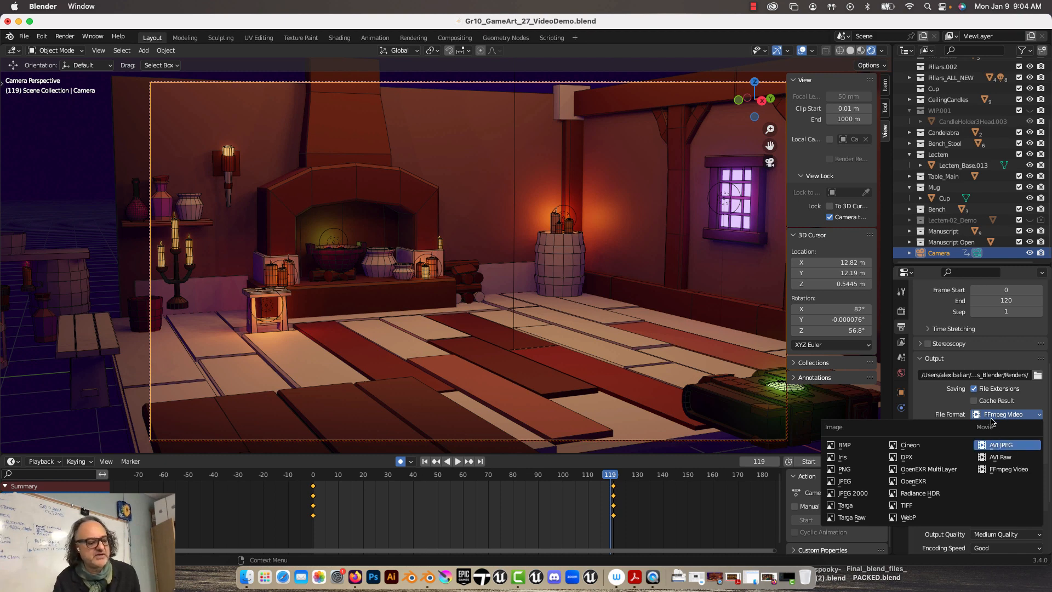
{"action": "left_click", "coordinate": [1003, 470]}
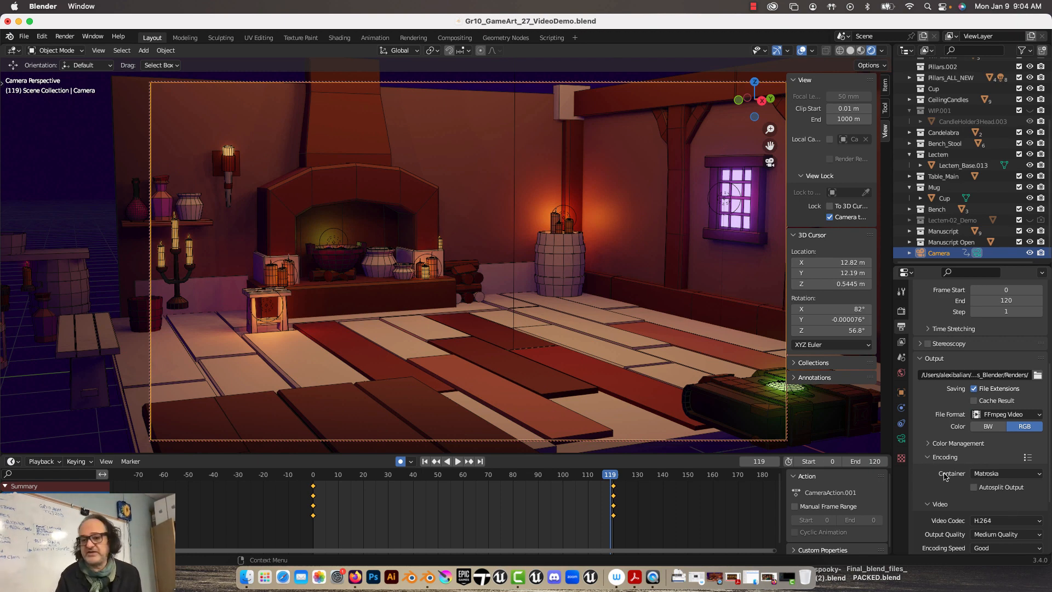
Render the full camera animation to a video file and close the finished render window
{"action": "left_click", "coordinate": [931, 458]}
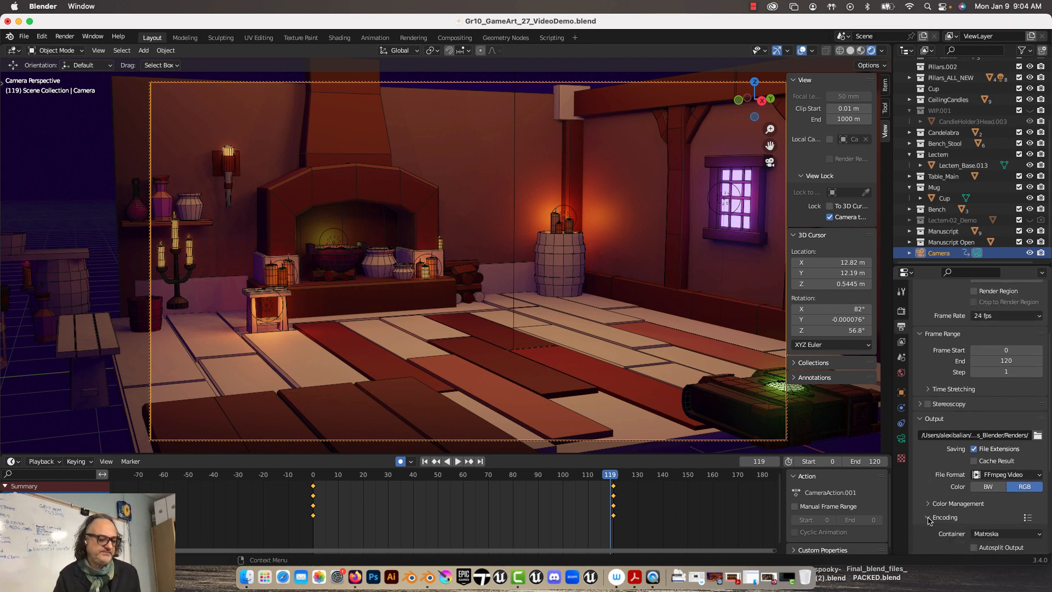
{"action": "left_click", "coordinate": [952, 518]}
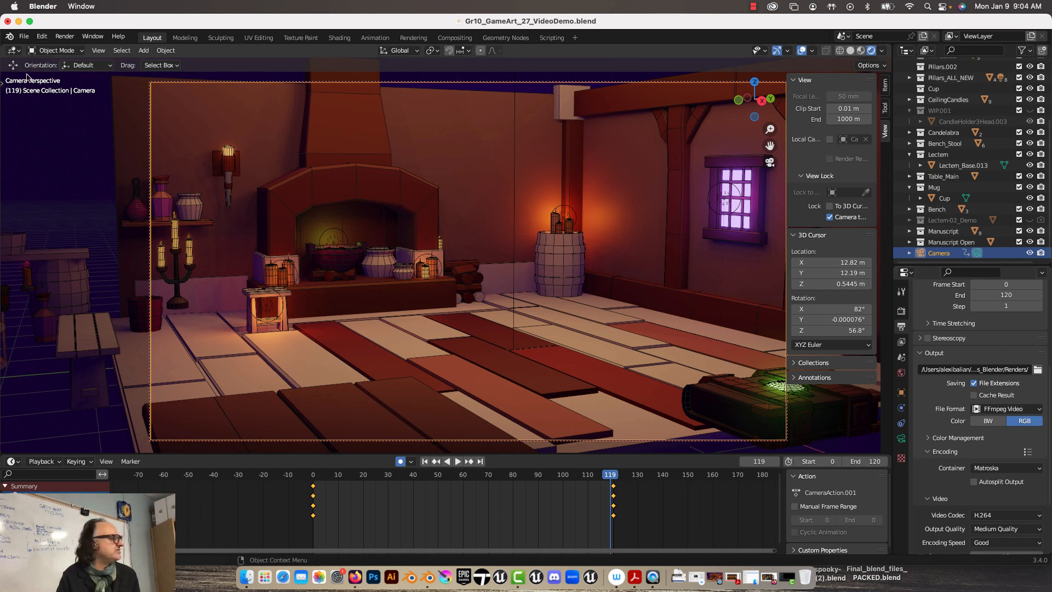
{"action": "left_click", "coordinate": [65, 36]}
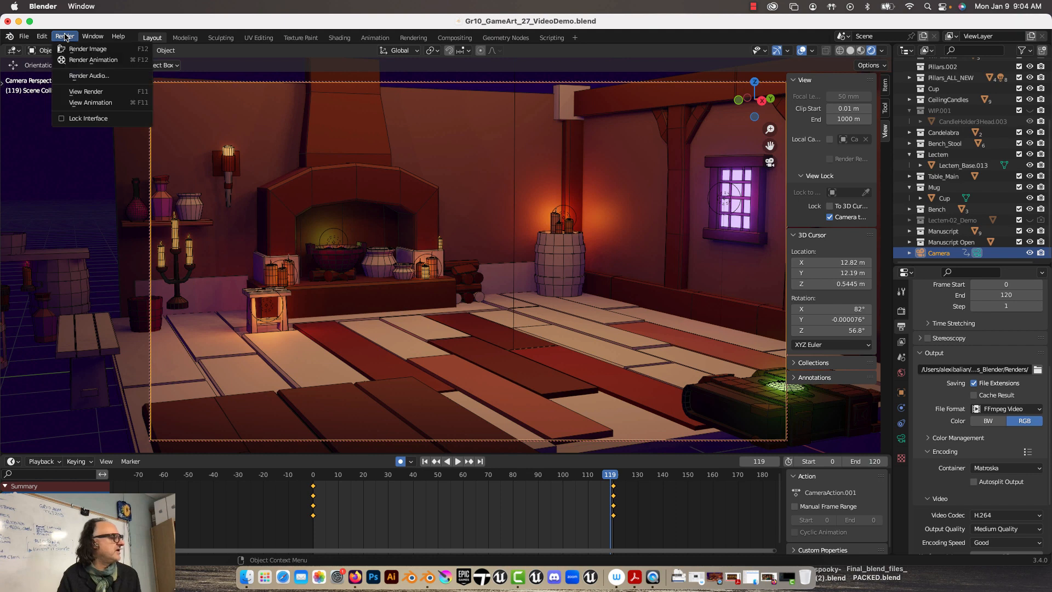
{"action": "left_click", "coordinate": [75, 61]}
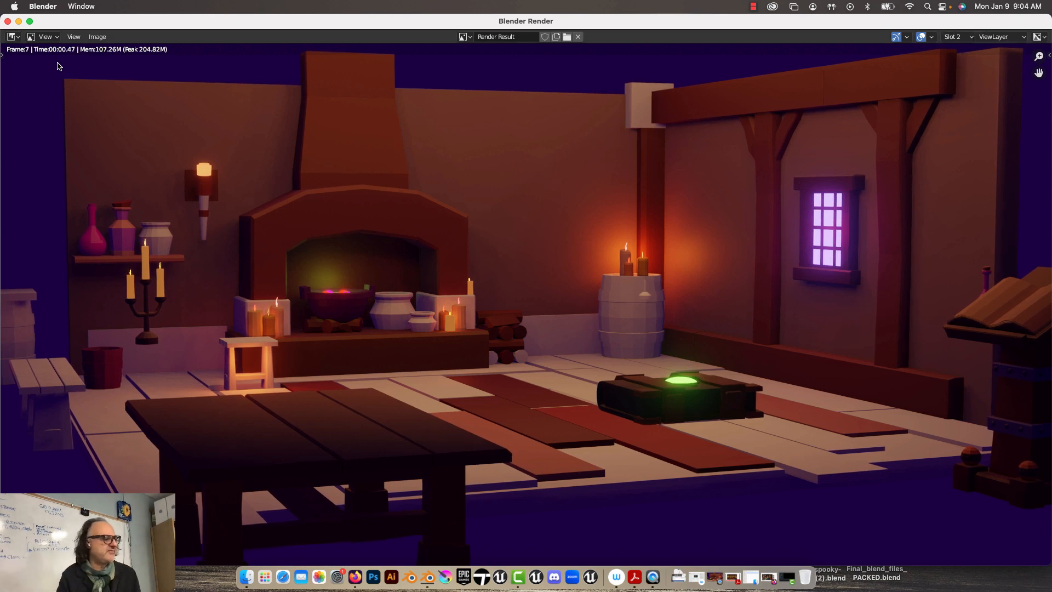
{"action": "left_click", "coordinate": [753, 7]}
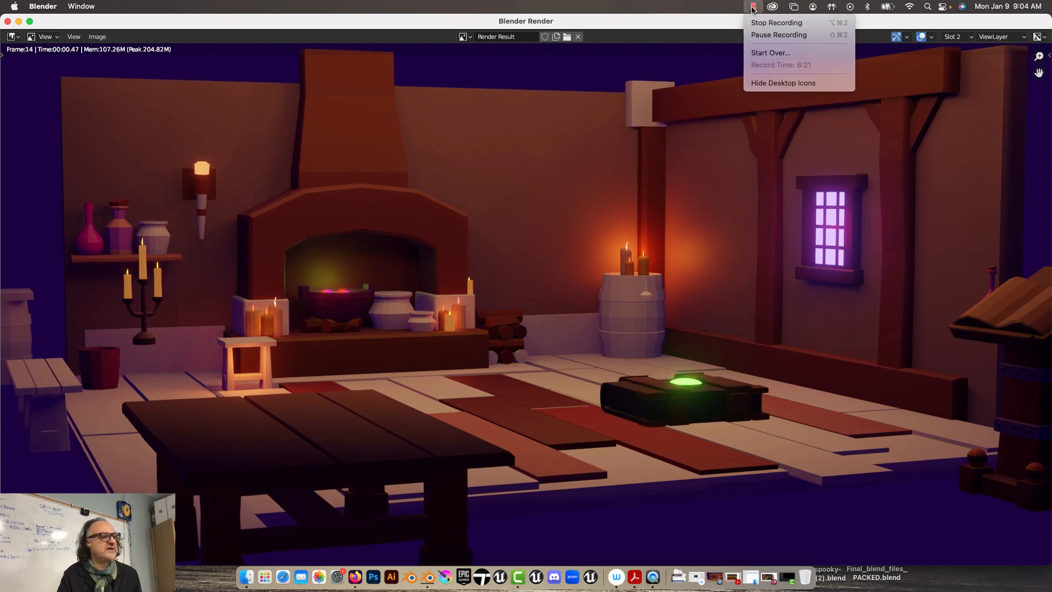
{"action": "left_click", "coordinate": [779, 35]}
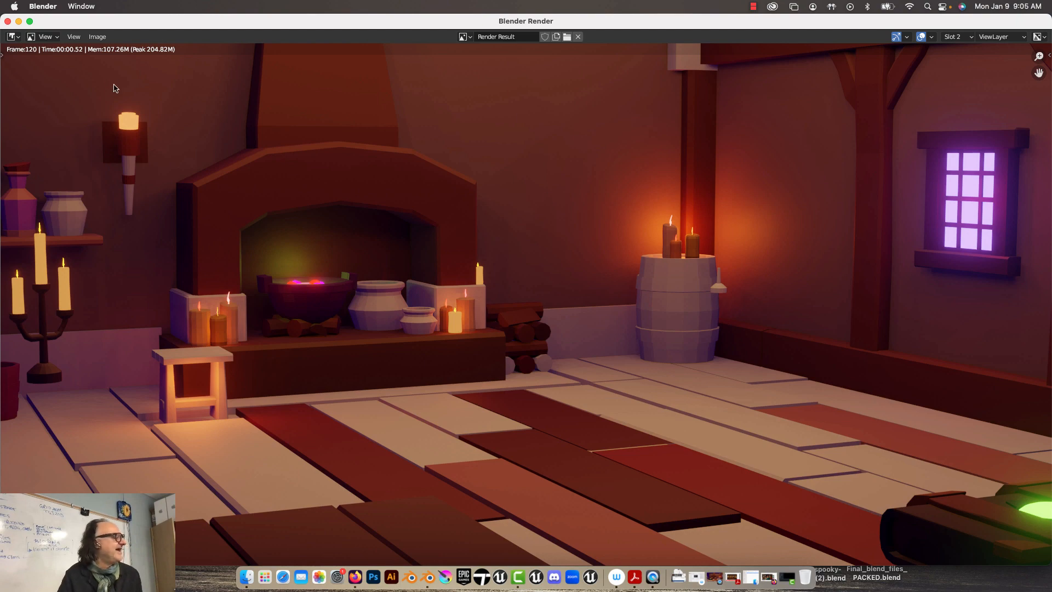
{"action": "left_click", "coordinate": [7, 21]}
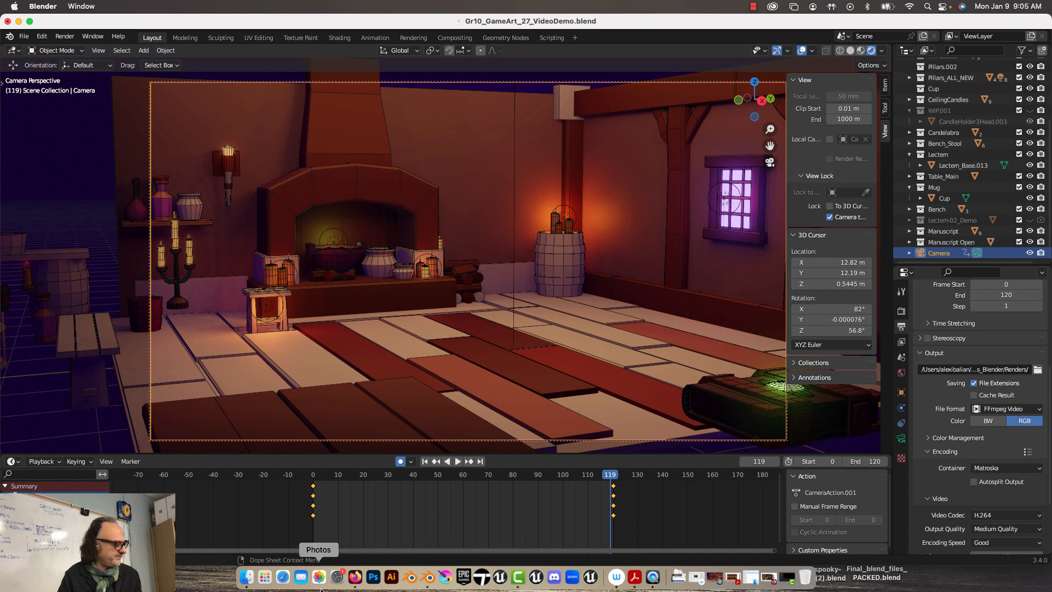
Switch to Finder and check the rendered video files in the Renders folder inside GR10_3D_Scenes_Blender
{"action": "left_click", "coordinate": [244, 578]}
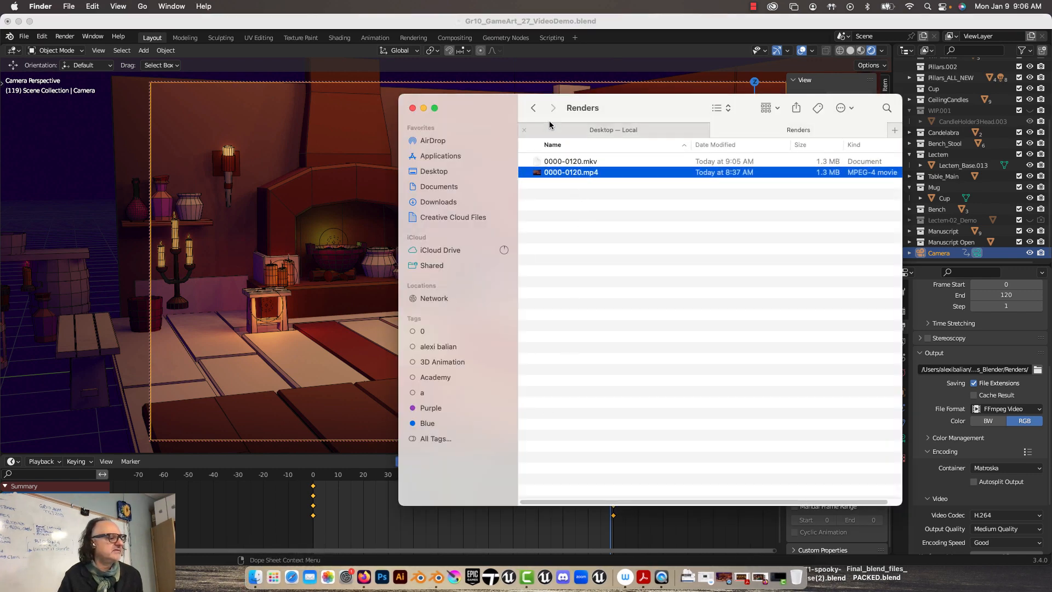
{"action": "left_click", "coordinate": [533, 109]}
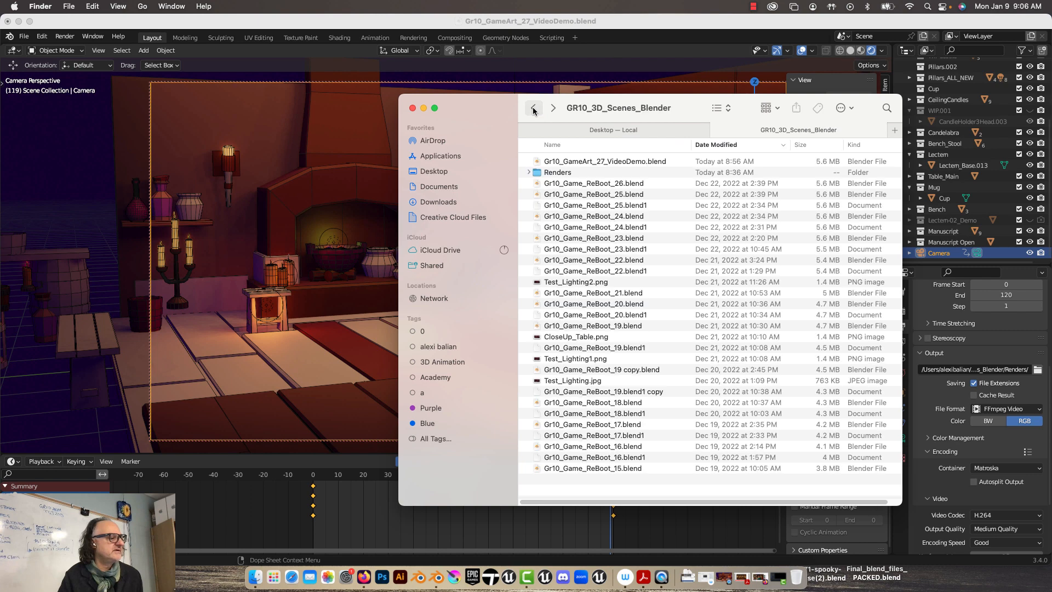
{"action": "double_click", "coordinate": [555, 174]}
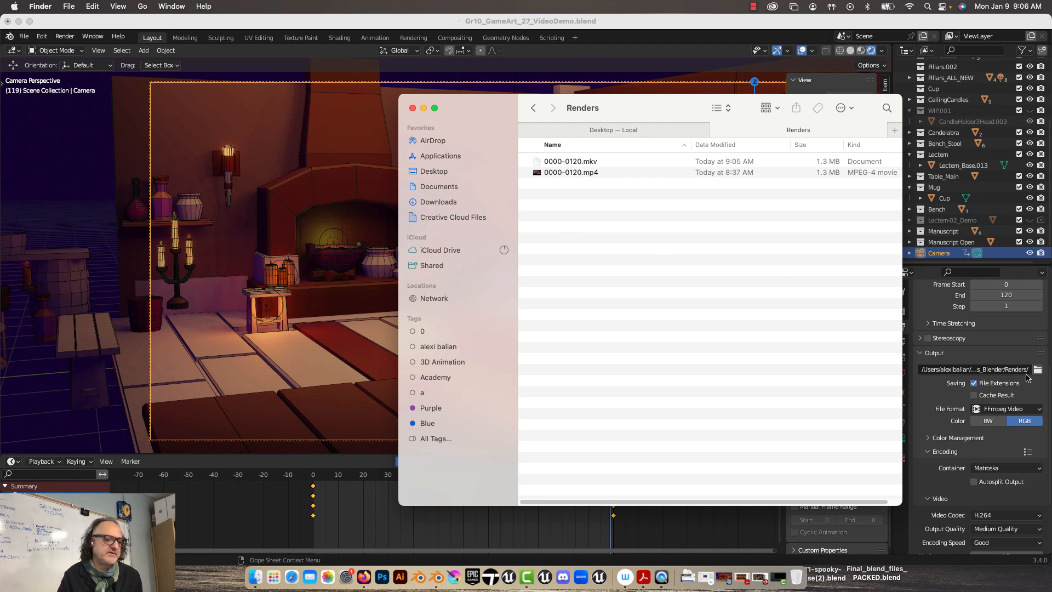
Return to Blender, view the rendered animation in its animation player, and close the player
{"action": "left_click", "coordinate": [75, 33]}
{"action": "left_click", "coordinate": [70, 37]}
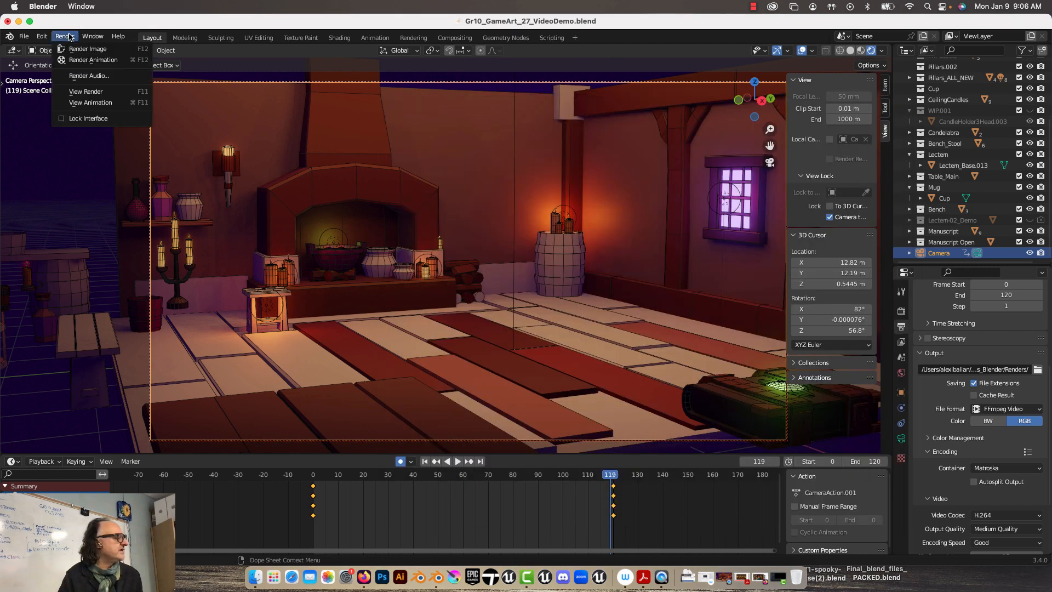
{"action": "left_click", "coordinate": [86, 104]}
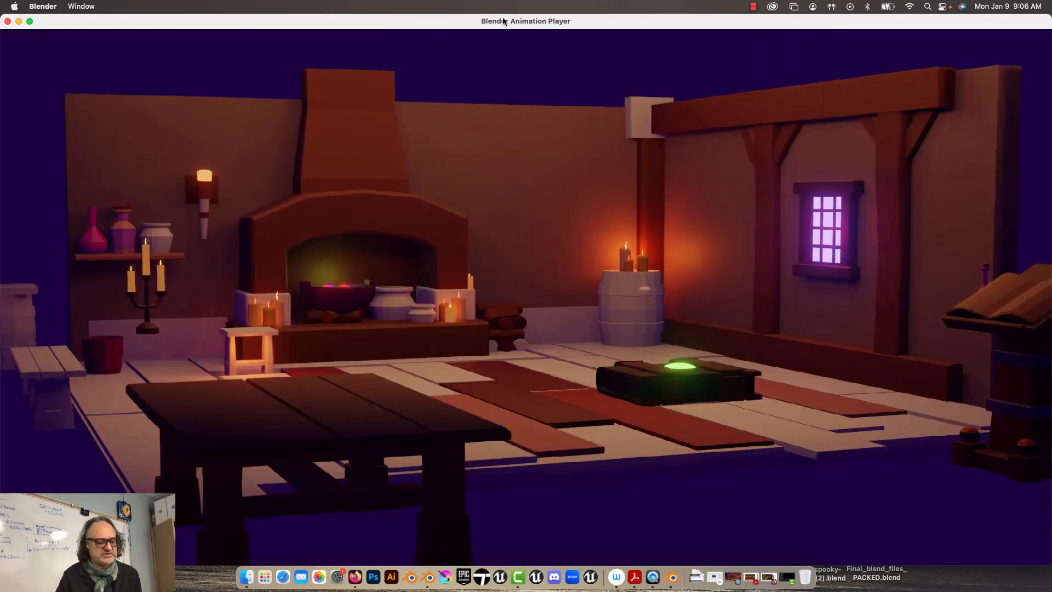
{"action": "left_click", "coordinate": [8, 22]}
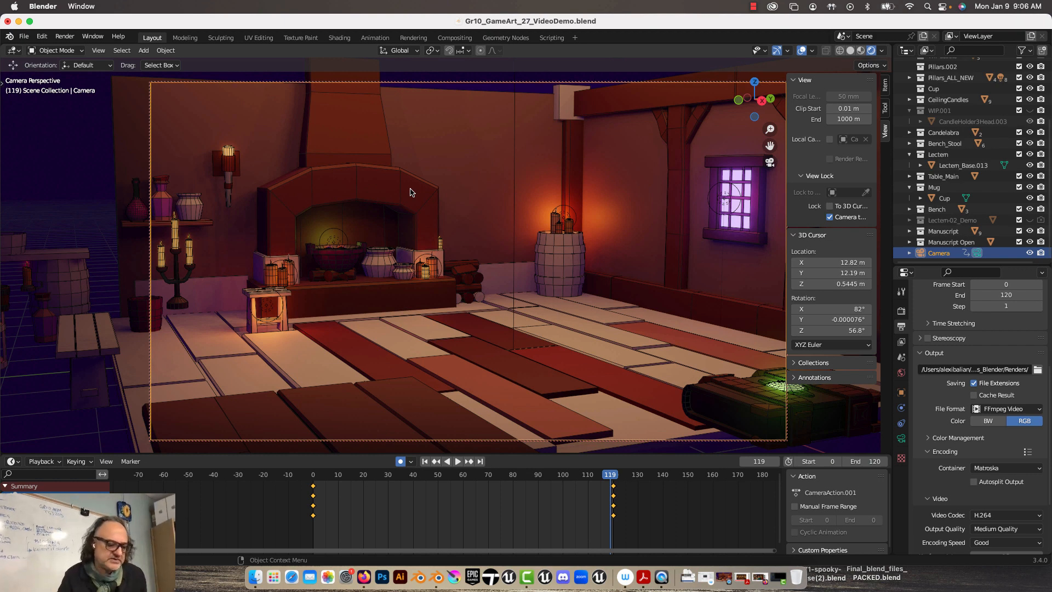
Set the video encoding to High Quality output and the container to MPEG-4
{"action": "scroll", "coordinate": [1003, 449], "scroll_direction": "down", "scroll_amount": 3}
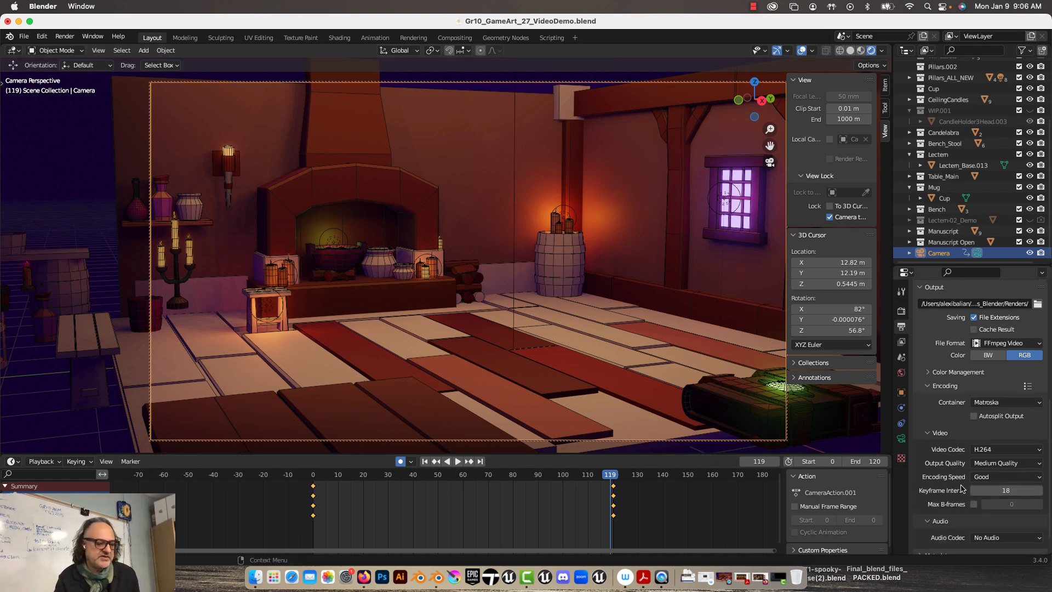
{"action": "left_click", "coordinate": [1012, 465]}
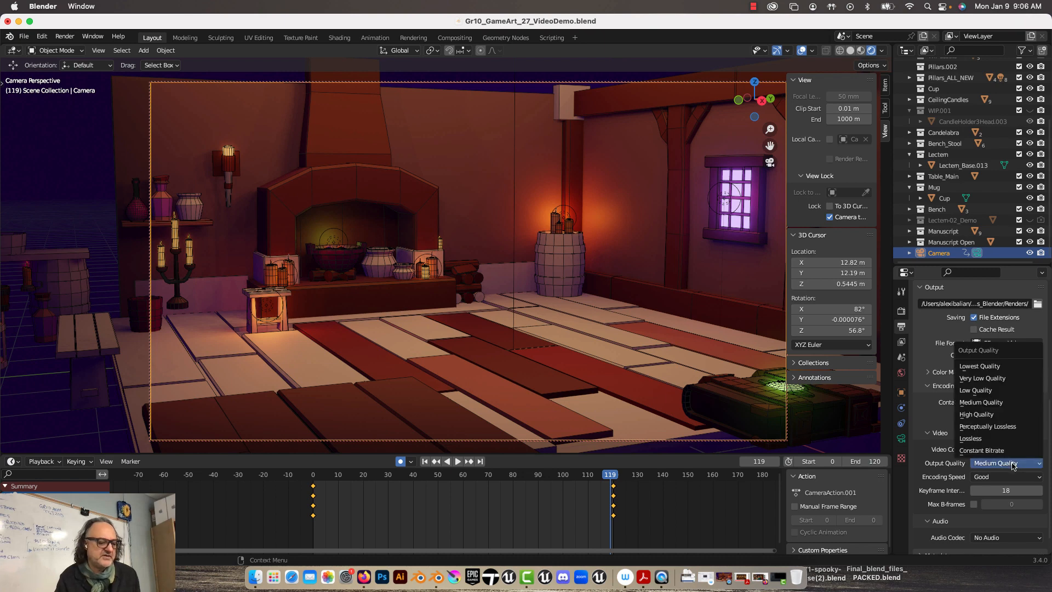
{"action": "left_click", "coordinate": [981, 416]}
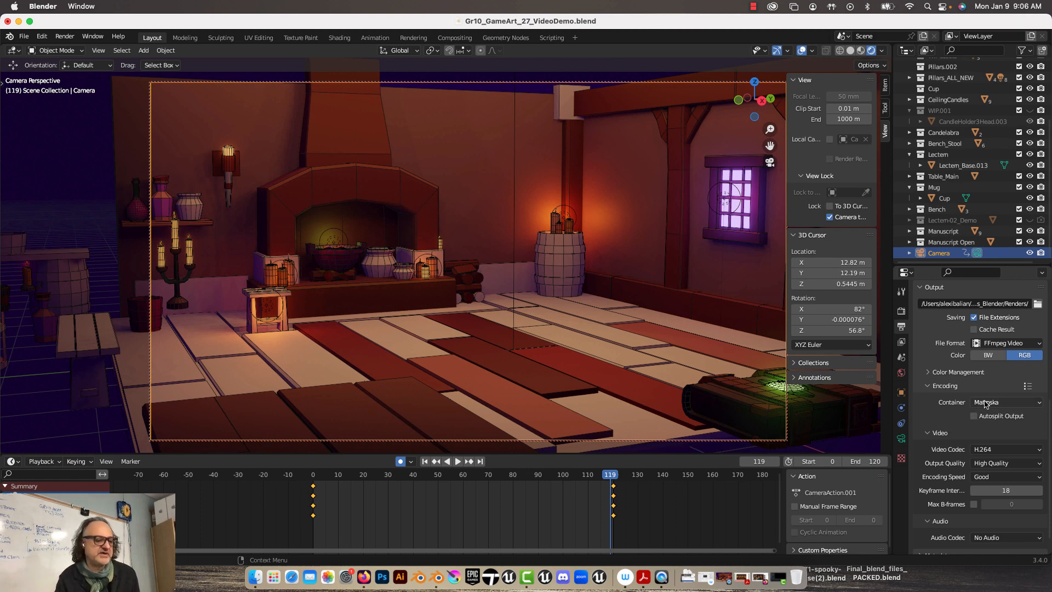
{"action": "left_click", "coordinate": [986, 404]}
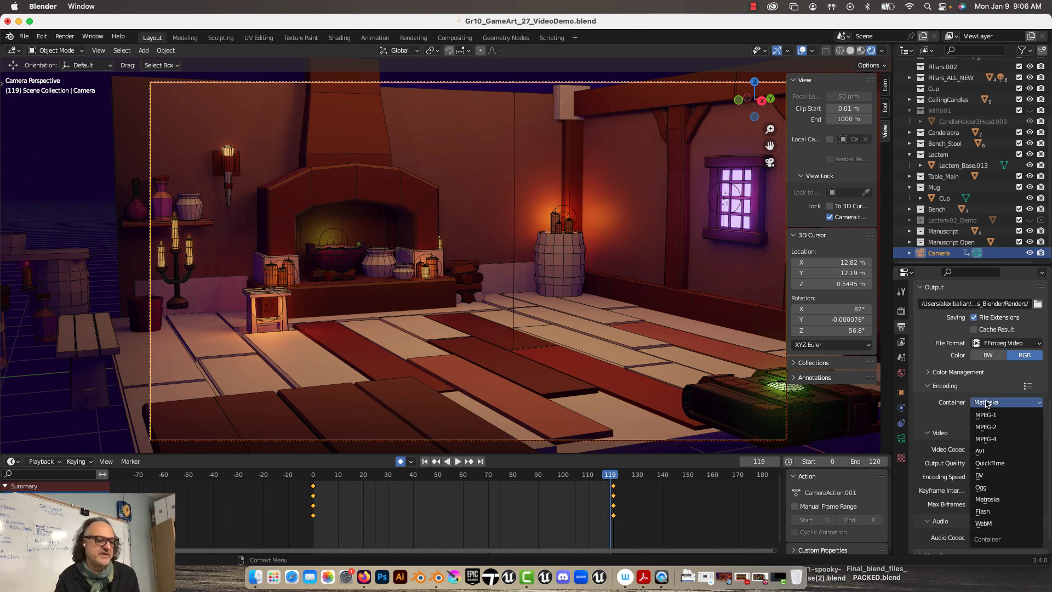
{"action": "left_click", "coordinate": [992, 439]}
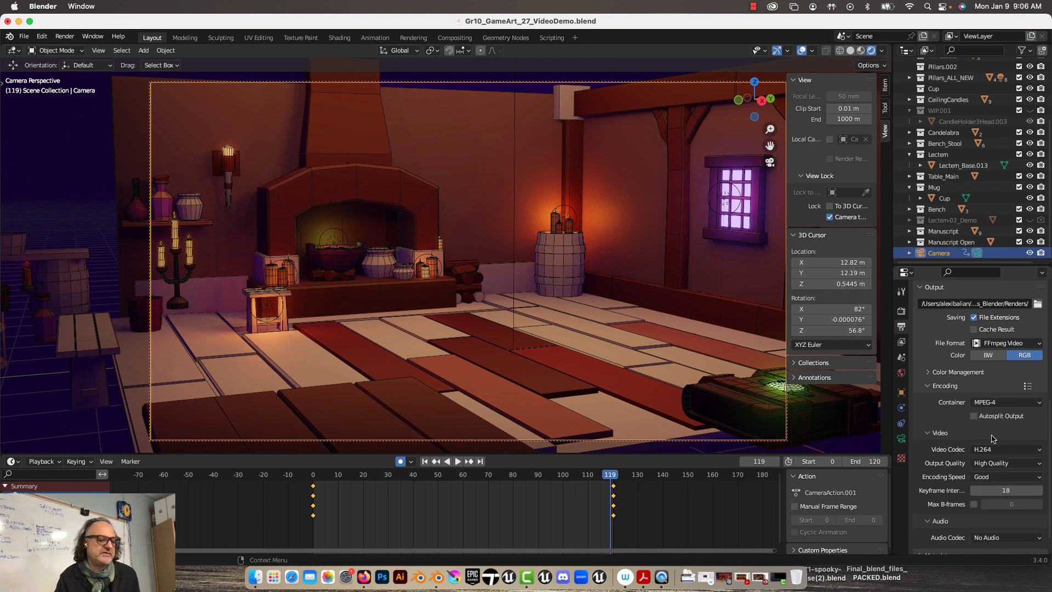
Browse to the Renders folder inside GR10_3D_Scenes_Blender and accept it as the output path
{"action": "left_click", "coordinate": [1037, 304]}
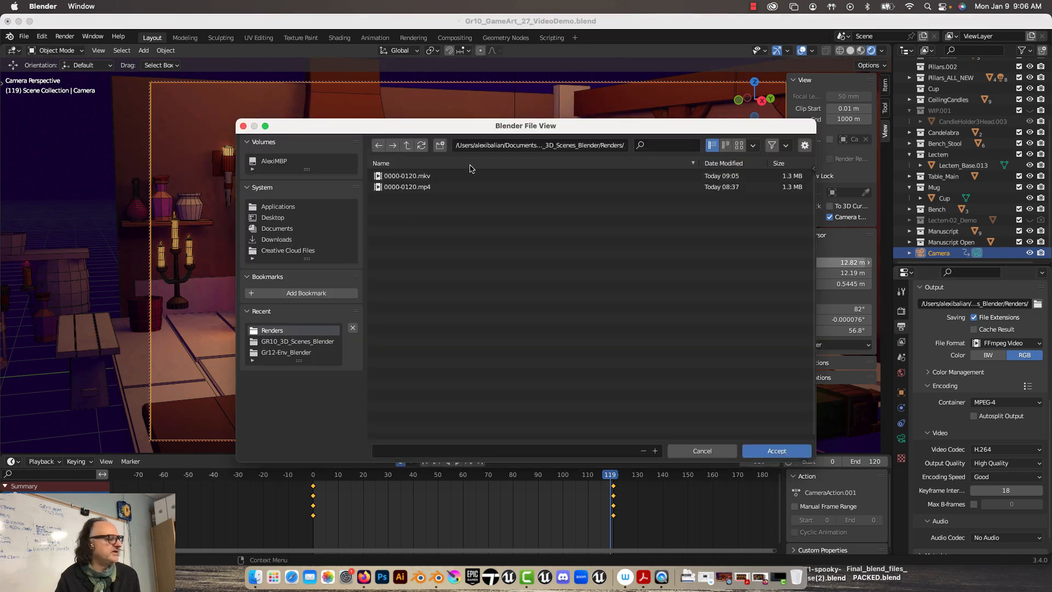
{"action": "left_click", "coordinate": [406, 145]}
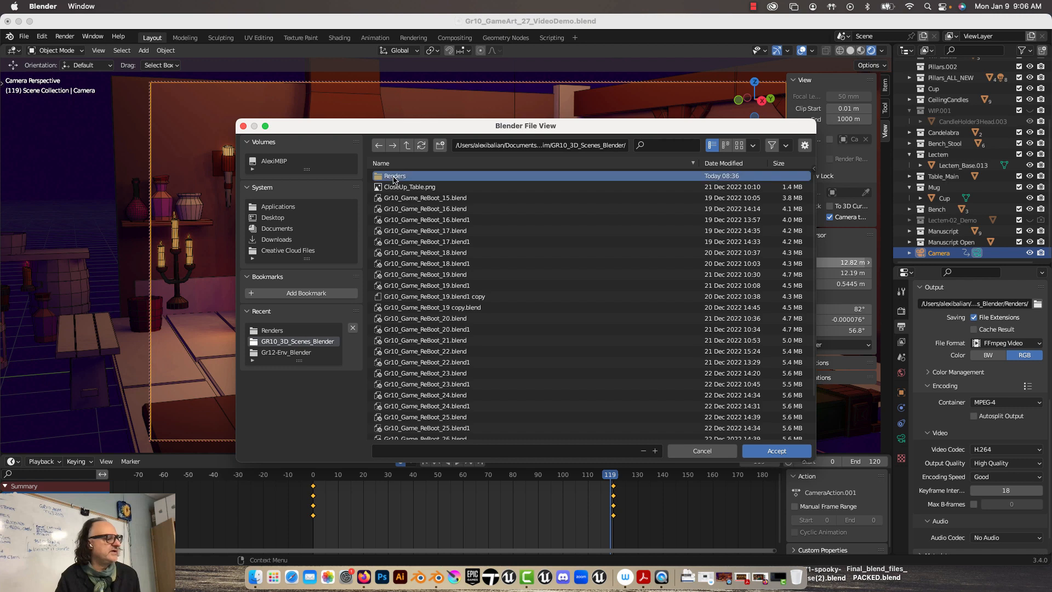
{"action": "left_click", "coordinate": [770, 451]}
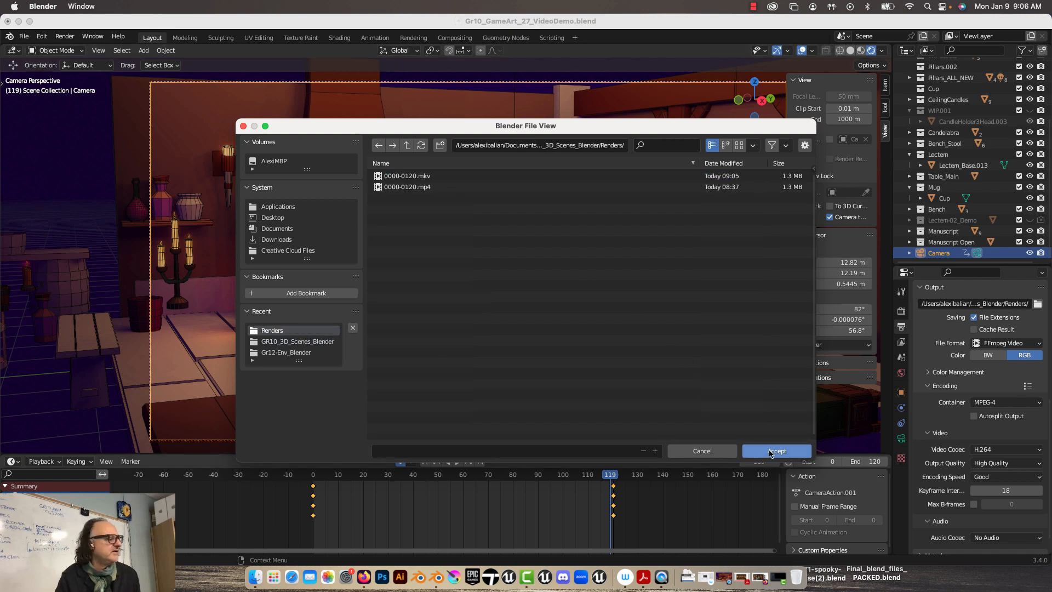
{"action": "left_click", "coordinate": [770, 451]}
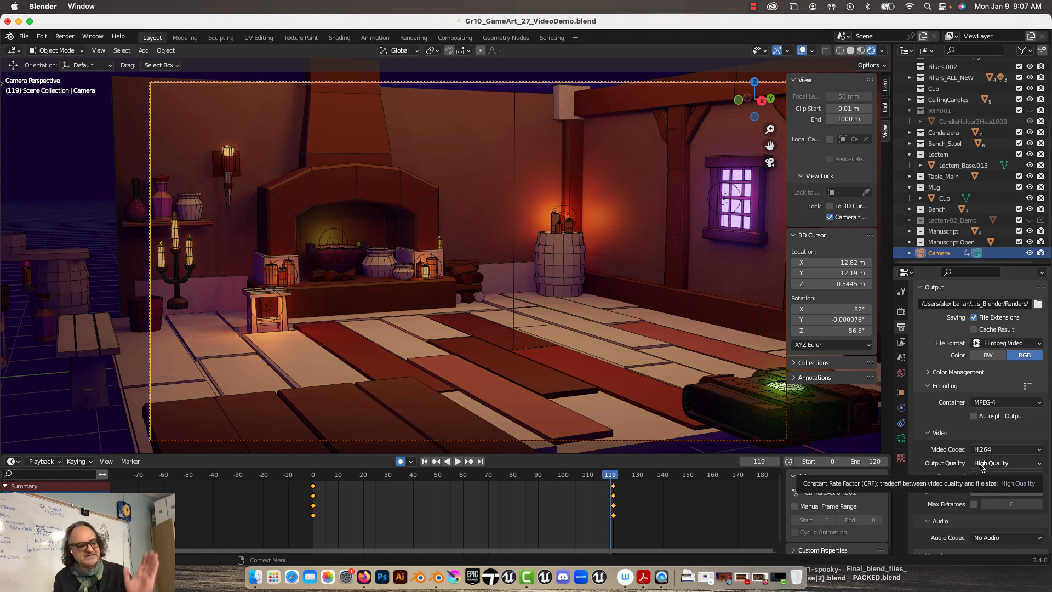
Review the output settings and frame range, and render the animation again as an MPEG-4 video
{"action": "scroll", "coordinate": [980, 356], "scroll_direction": "up", "scroll_amount": 4}
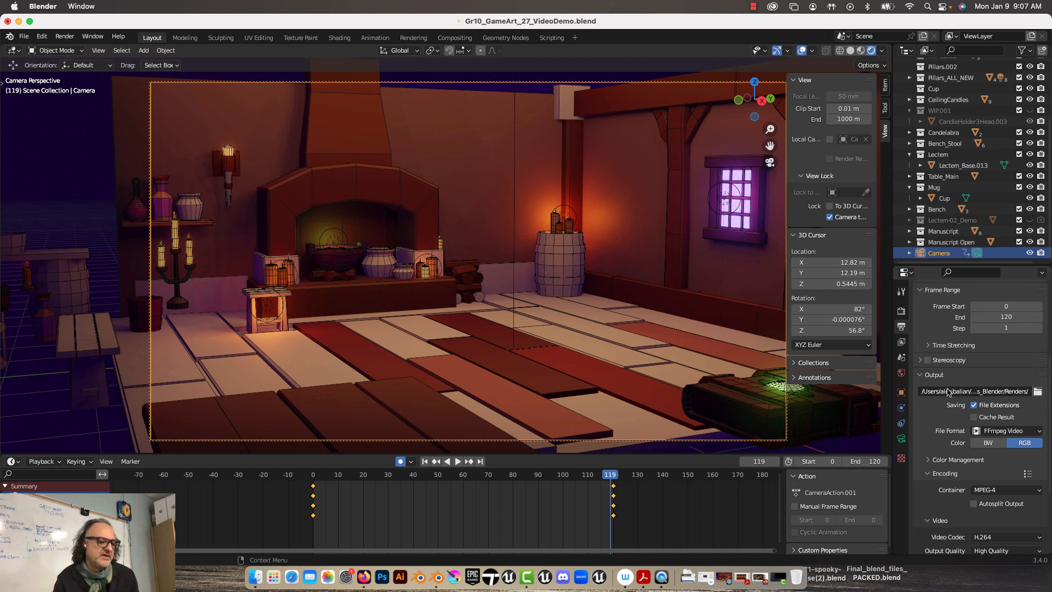
{"action": "scroll", "coordinate": [981, 334], "scroll_direction": "up", "scroll_amount": 2}
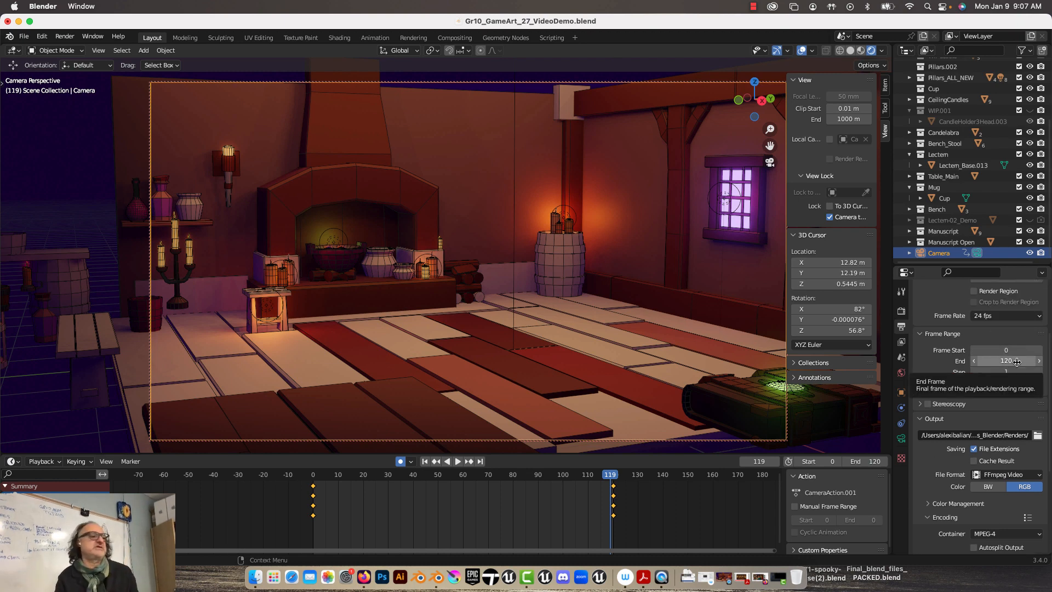
{"action": "left_click", "coordinate": [65, 36]}
{"action": "left_click", "coordinate": [80, 60]}
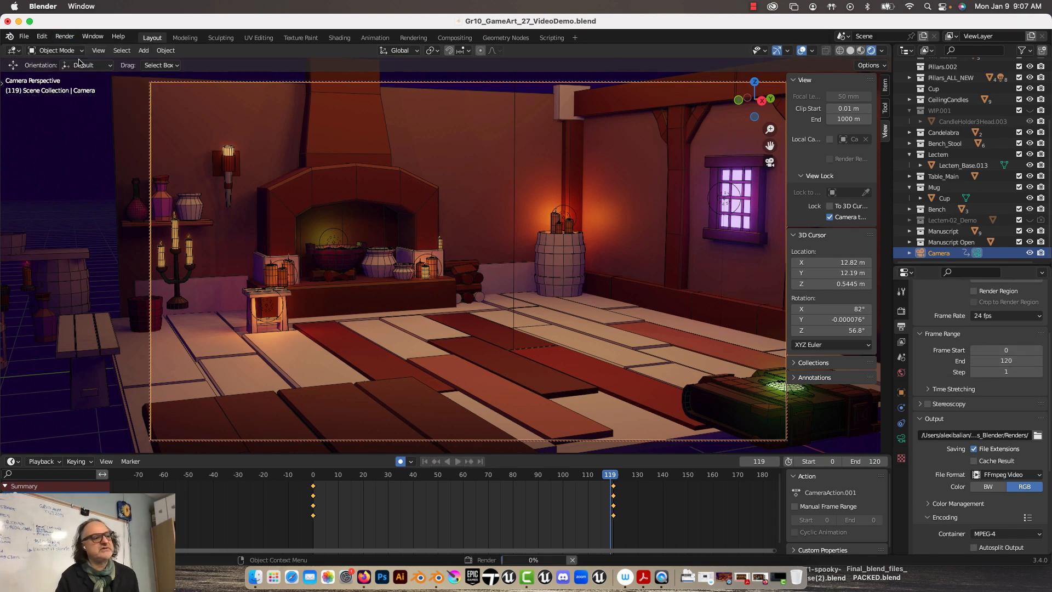
{"action": "left_click", "coordinate": [753, 8]}
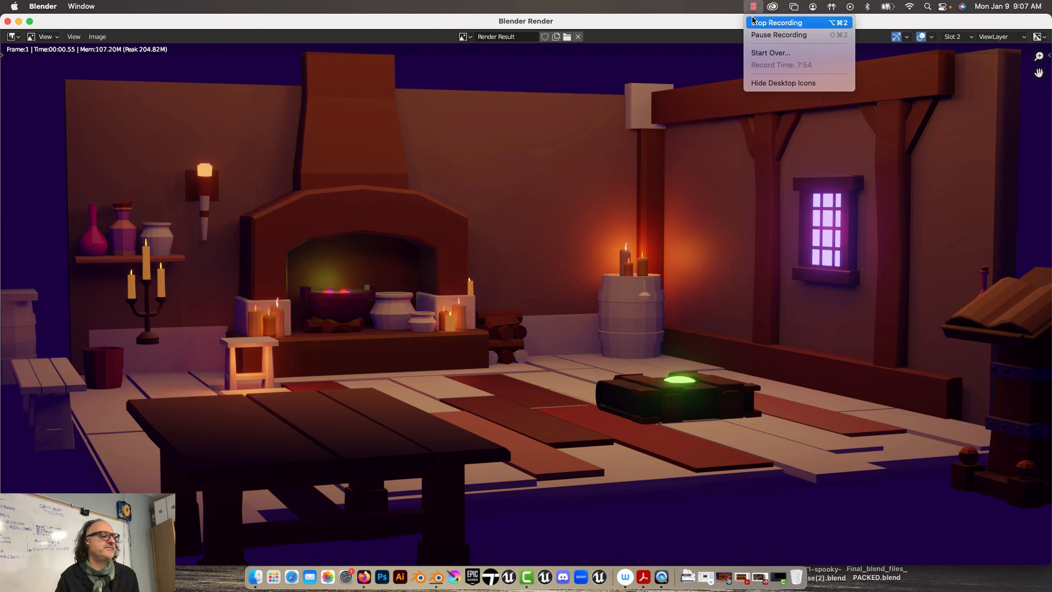
{"action": "left_click", "coordinate": [753, 37]}
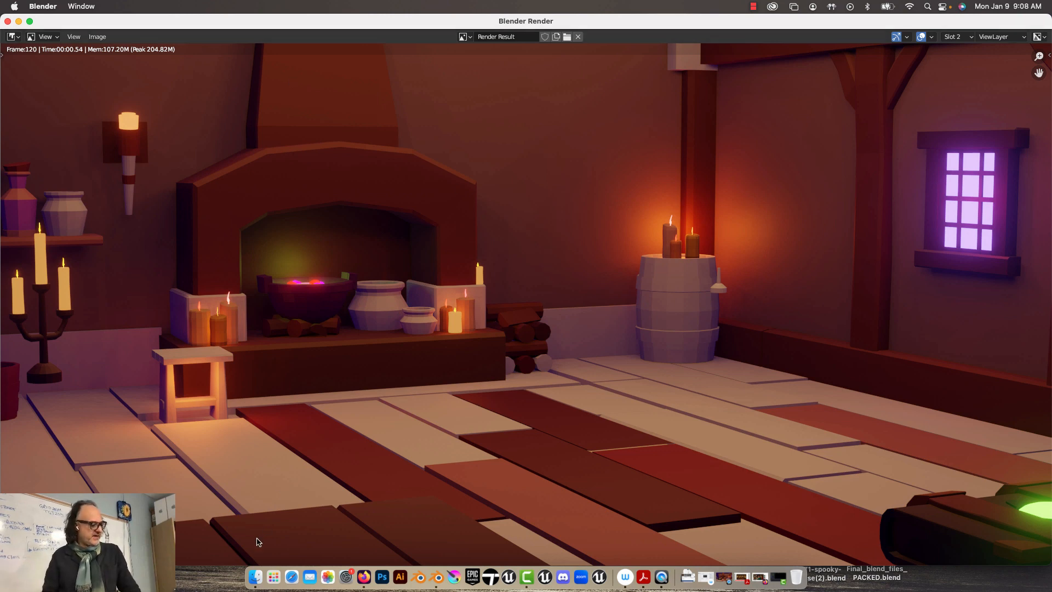
Switch to Finder, open 0000-0120.mp4 from the Renders folder, play it in QuickTime Player, and close the video
{"action": "left_click", "coordinate": [249, 578]}
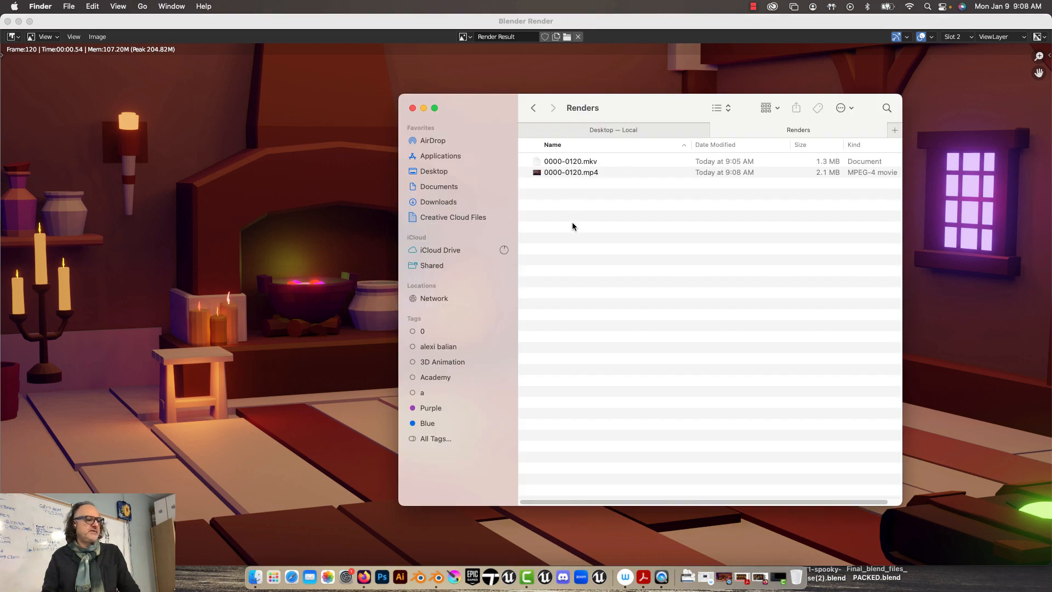
{"action": "double_click", "coordinate": [561, 172]}
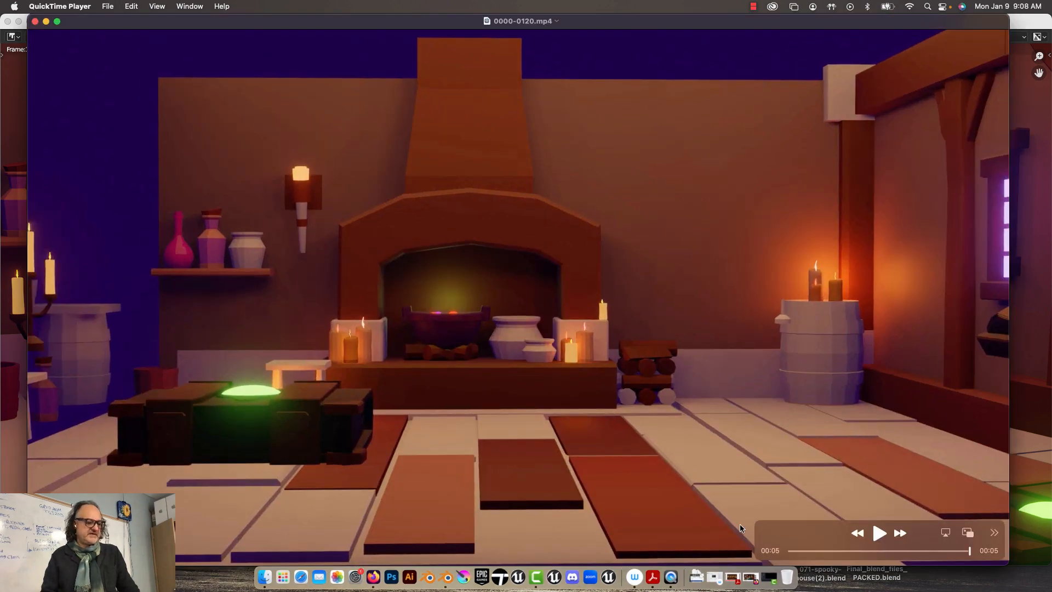
{"action": "left_click_drag", "start_coordinate": [822, 533], "coordinate": [455, 340]}
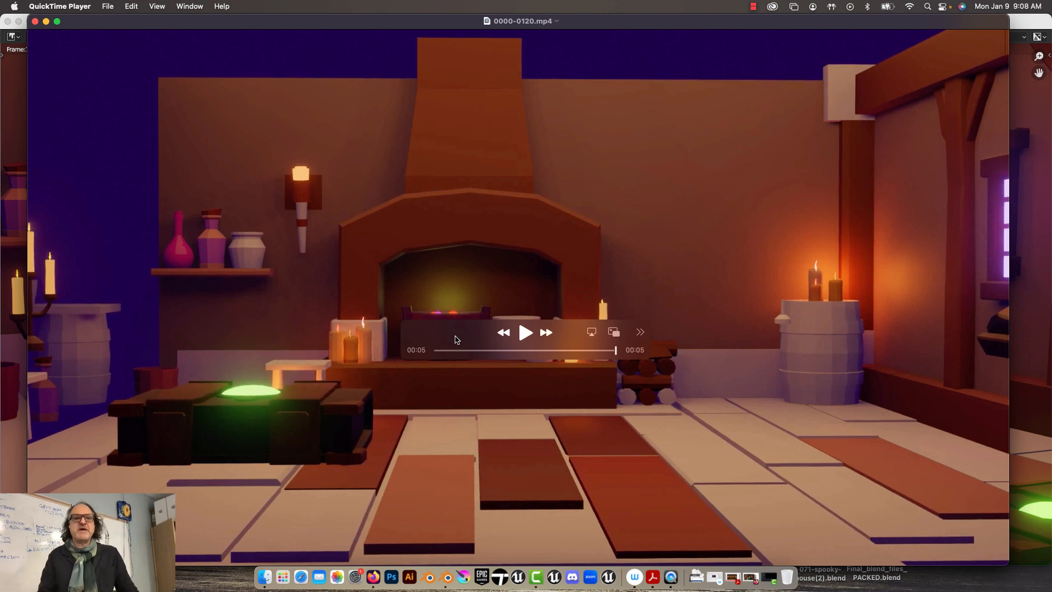
{"action": "left_click_drag", "start_coordinate": [455, 340], "coordinate": [803, 541]}
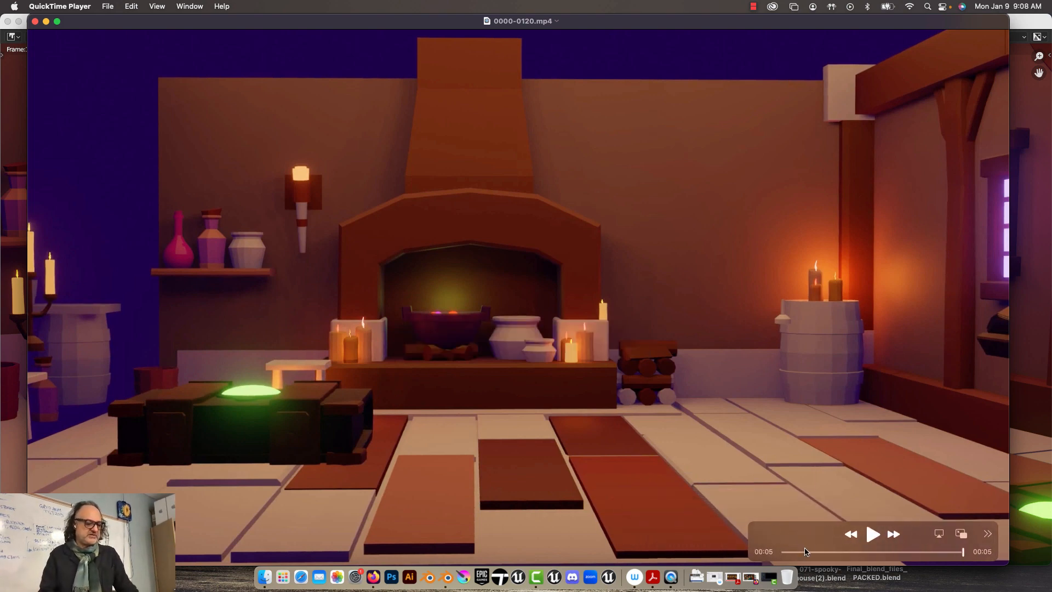
{"action": "left_click", "coordinate": [872, 534]}
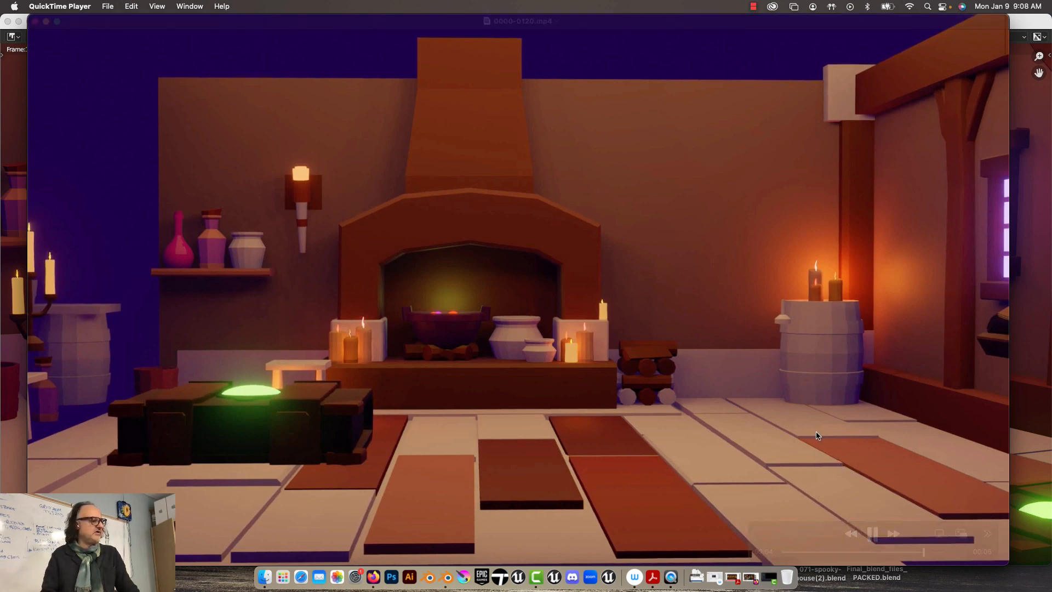
{"action": "left_click", "coordinate": [34, 21]}
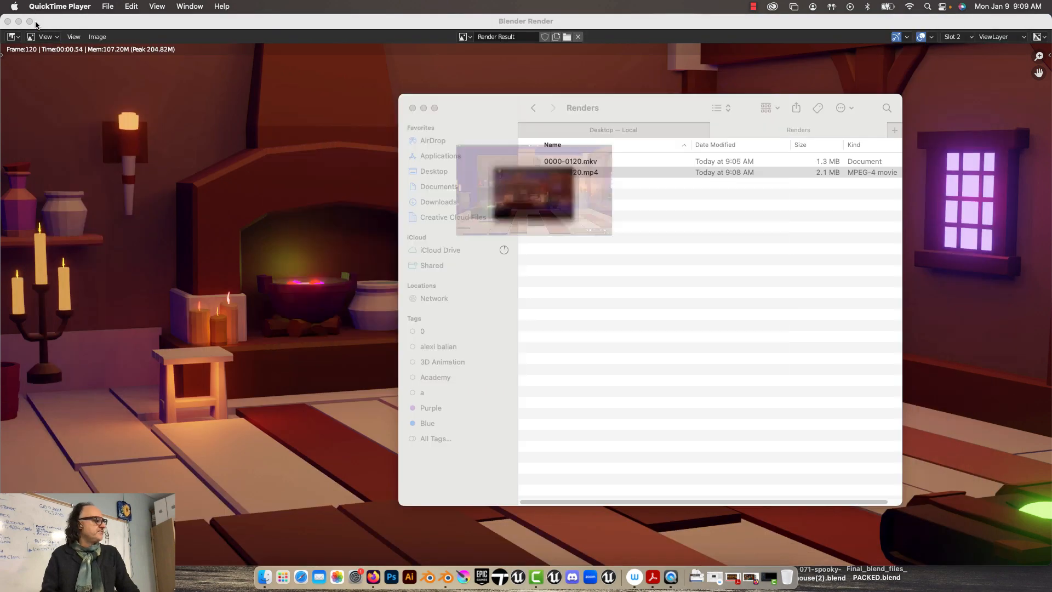
Move 0000-0120.mp4 from the Renders folder to the Trash and minimize the Finder window
{"action": "left_click", "coordinate": [589, 173]}
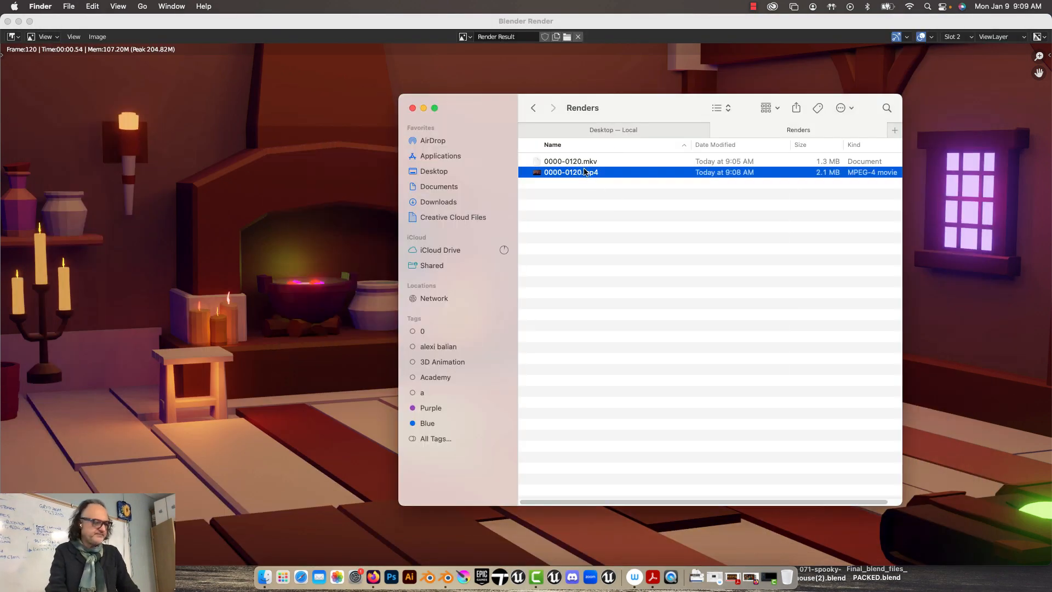
{"action": "right_click", "coordinate": [532, 175]}
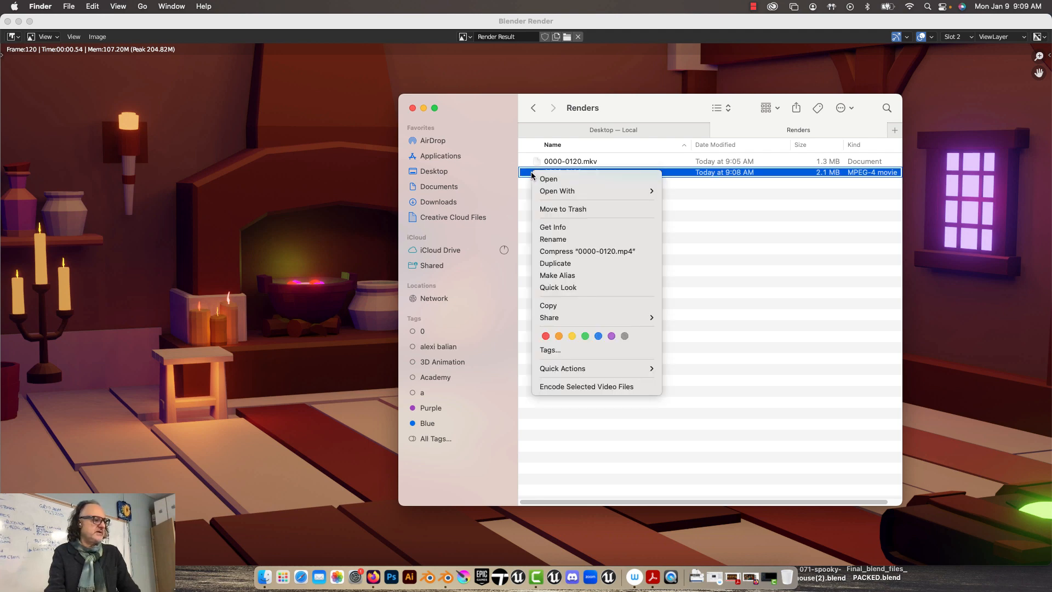
{"action": "left_click", "coordinate": [563, 209]}
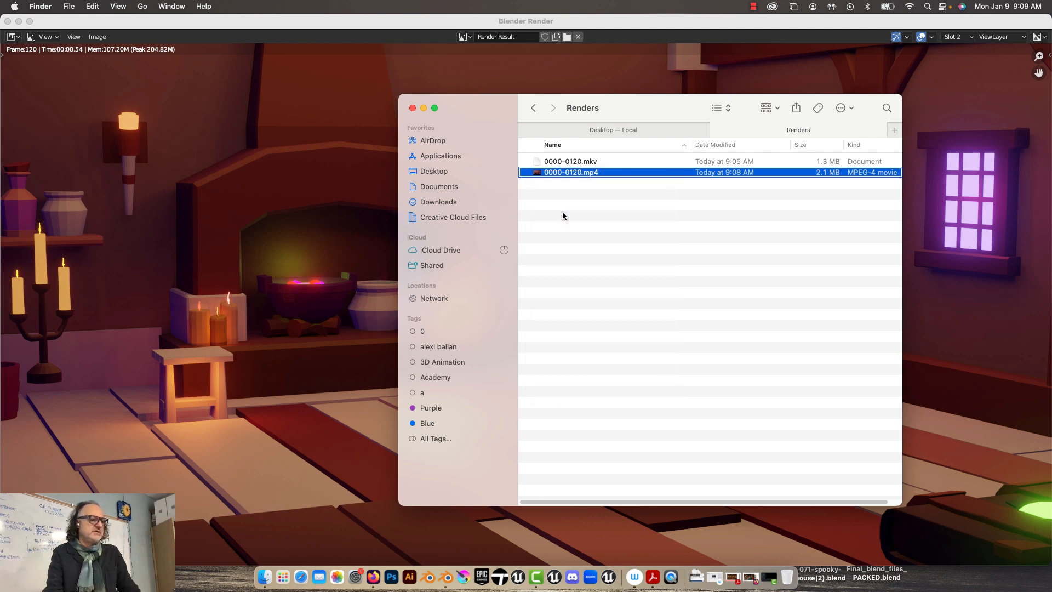
{"action": "left_click", "coordinate": [422, 109]}
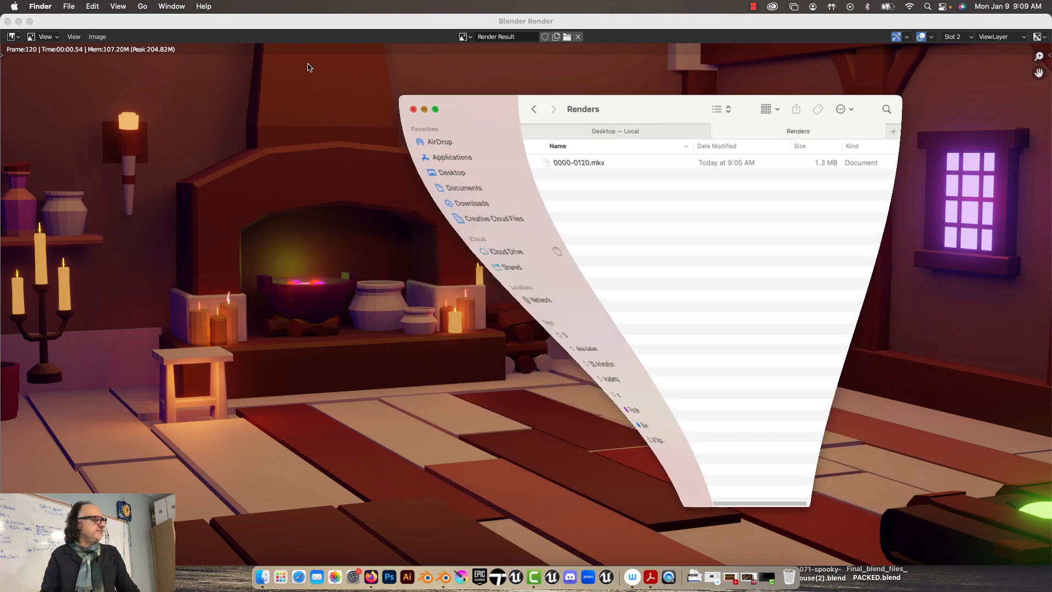
Close the render result window and review the frame range, output and video encoding settings in Blender
{"action": "left_click", "coordinate": [8, 22]}
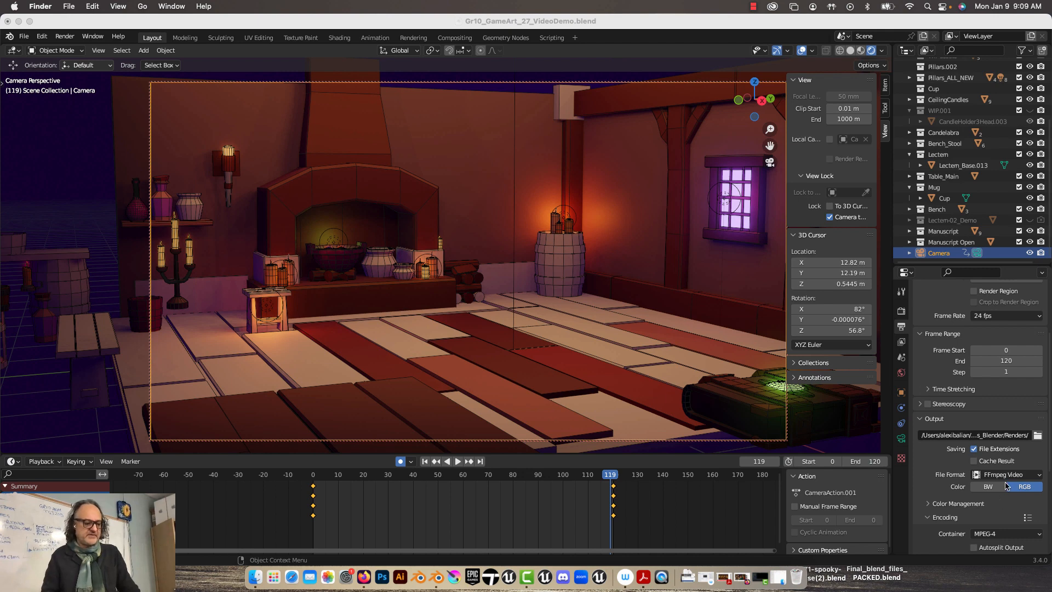
{"action": "left_click", "coordinate": [966, 333]}
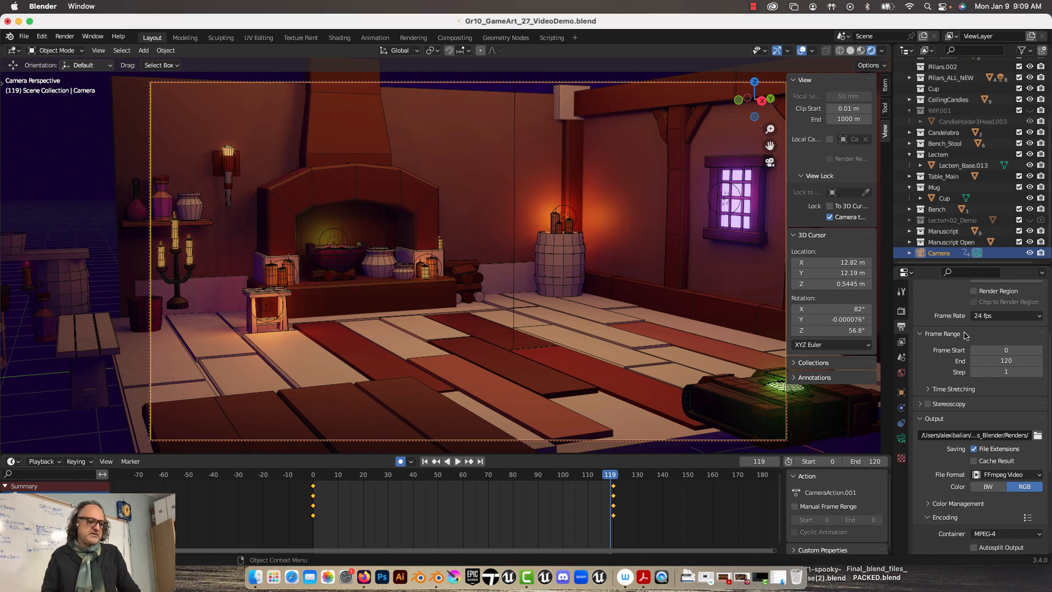
{"action": "scroll", "coordinate": [972, 466], "scroll_direction": "up", "scroll_amount": 3}
{"action": "scroll", "coordinate": [972, 465], "scroll_direction": "down", "scroll_amount": 5}
{"action": "scroll", "coordinate": [971, 468], "scroll_direction": "down", "scroll_amount": 3}
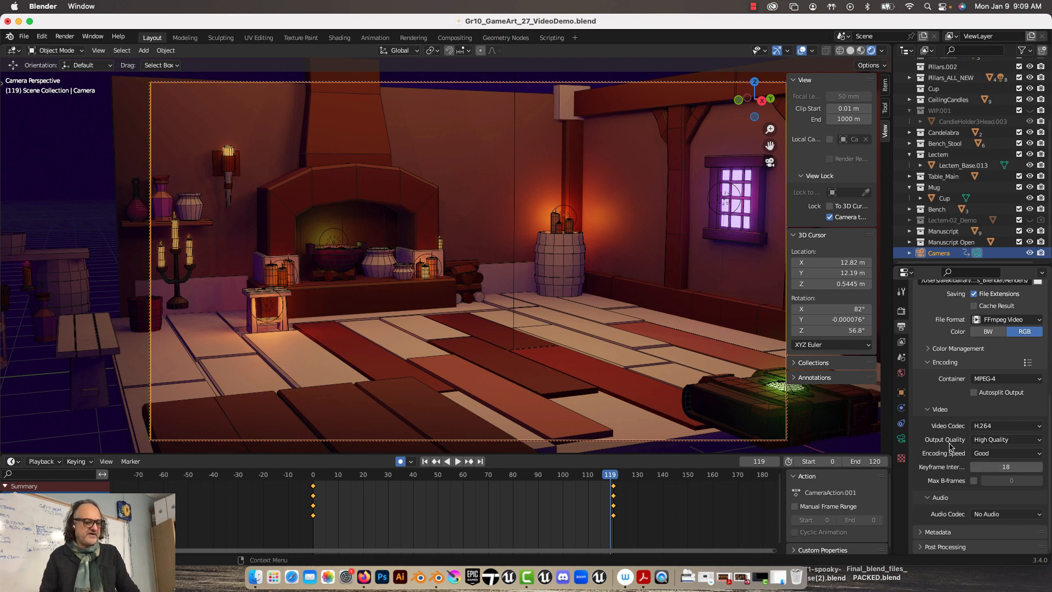
Restore the Renders folder in Finder, try to open 0000-0120.mkv, cancel the application prompt, and close the folder window
{"action": "left_click", "coordinate": [779, 577]}
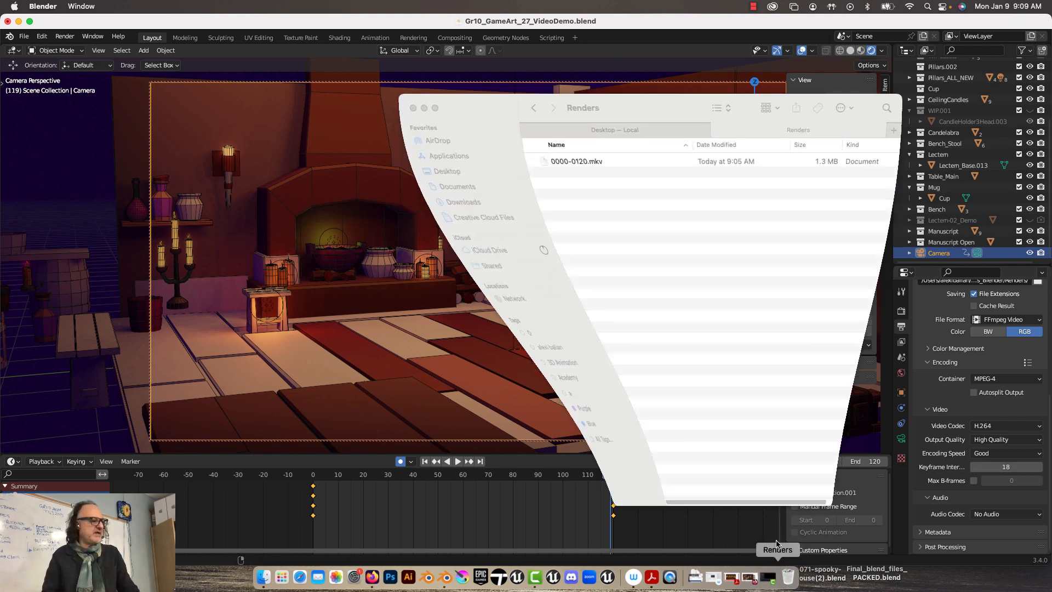
{"action": "double_click", "coordinate": [576, 162]}
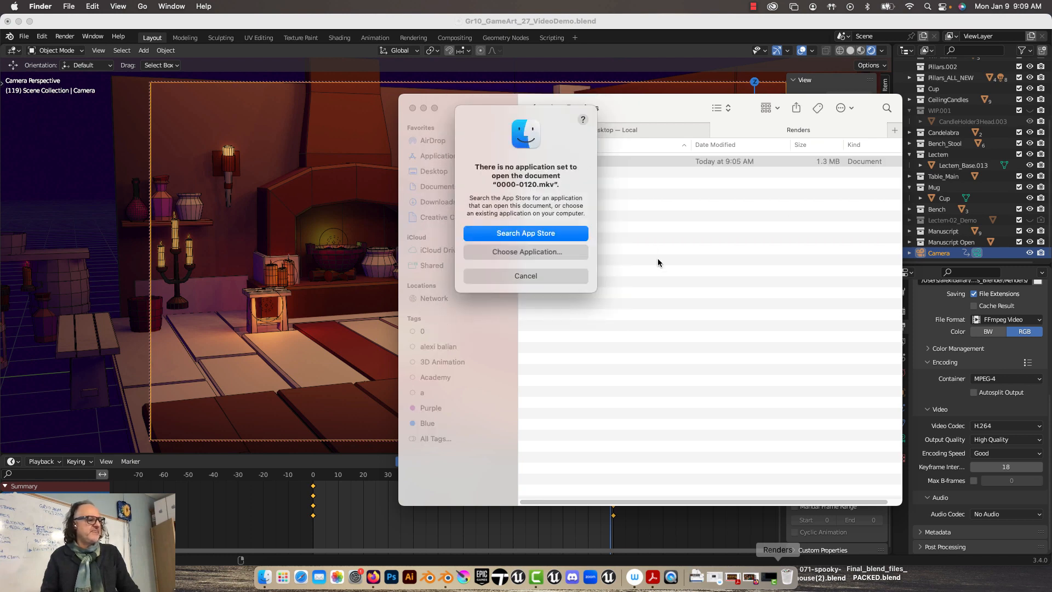
{"action": "left_click", "coordinate": [540, 277]}
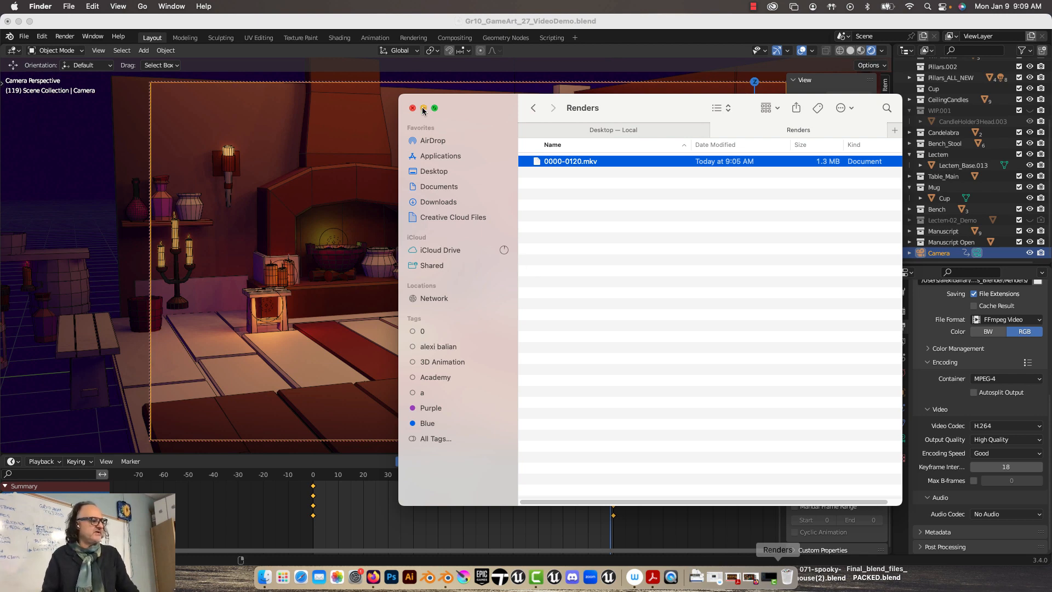
{"action": "left_click", "coordinate": [580, 242]}
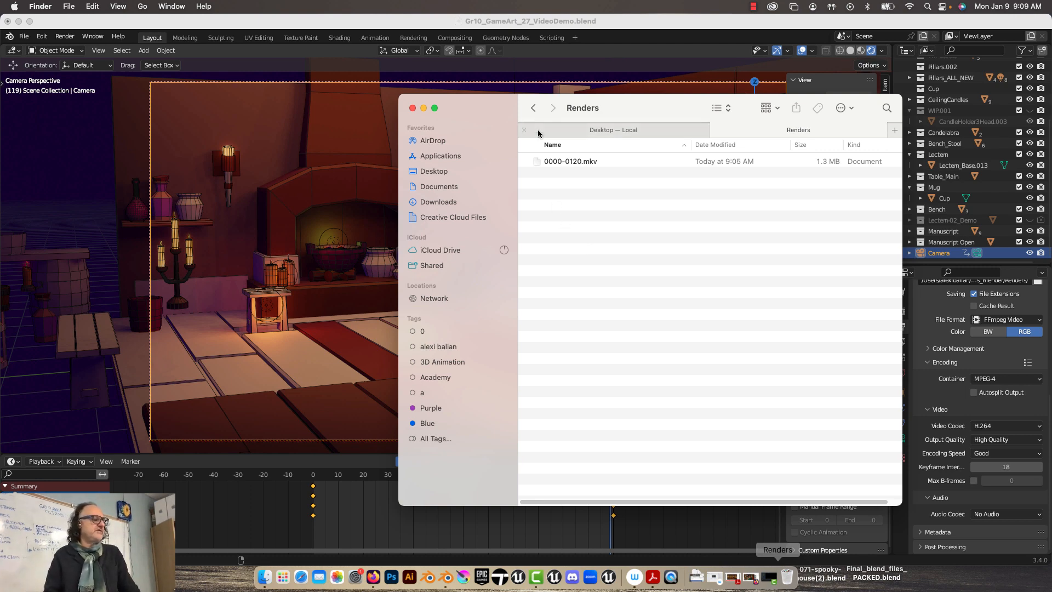
{"action": "left_click", "coordinate": [412, 108]}
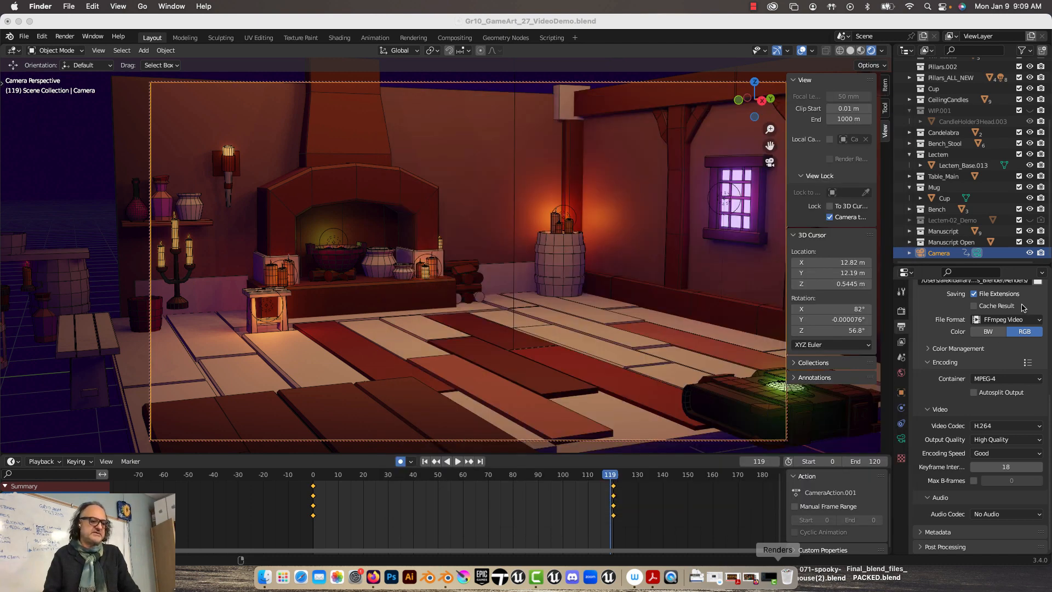
Create a folder named NewRender inside GR10_3D_Scenes_Blender and accept it as the render output path
{"action": "left_click", "coordinate": [1037, 281]}
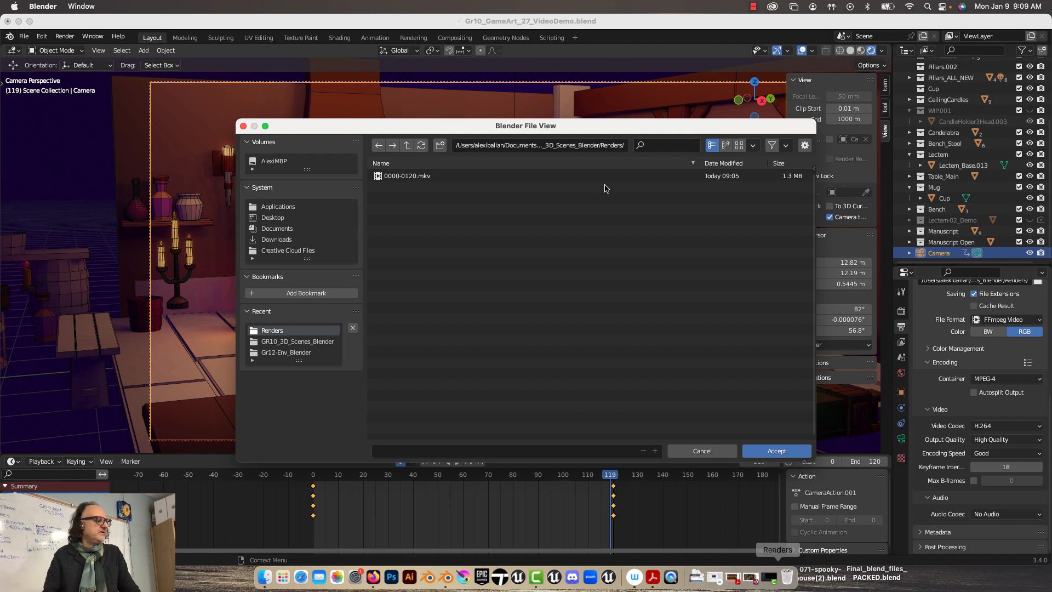
{"action": "left_click", "coordinate": [407, 147]}
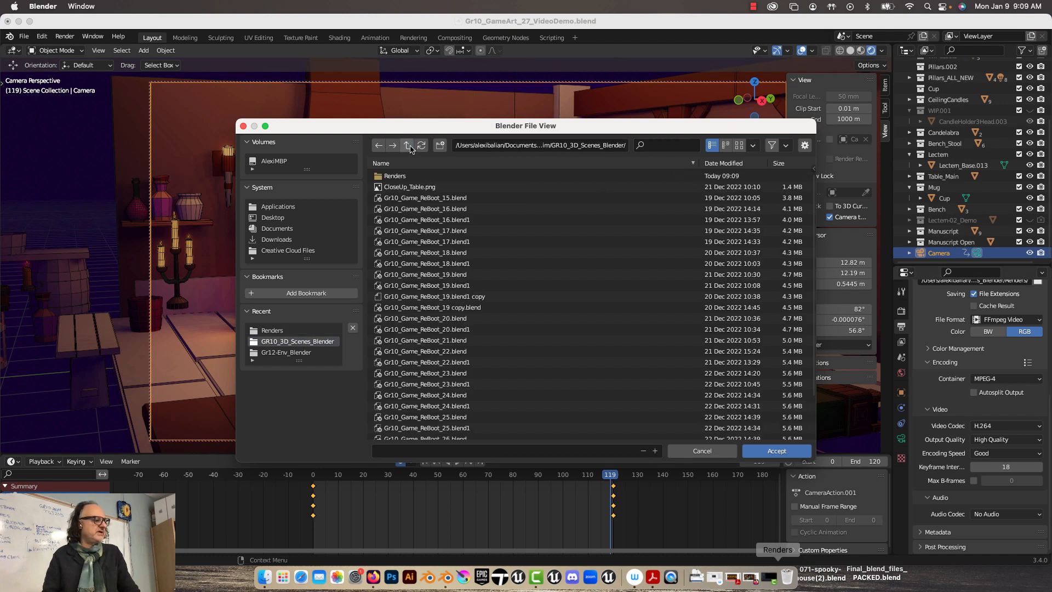
{"action": "left_click", "coordinate": [440, 145]}
{"action": "type", "text": "N"}
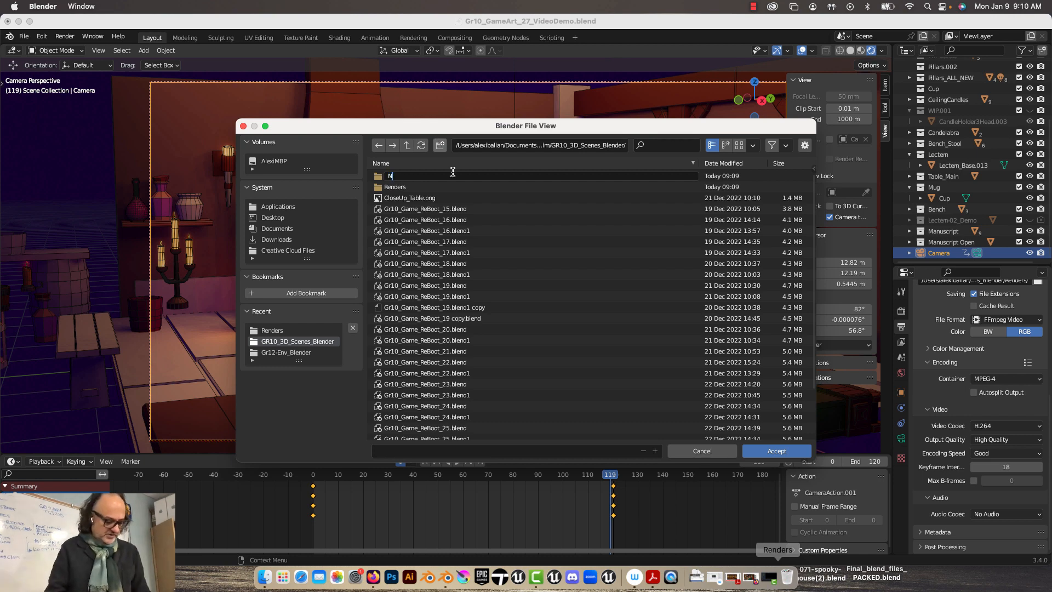
{"action": "type", "text": "ewRender"}
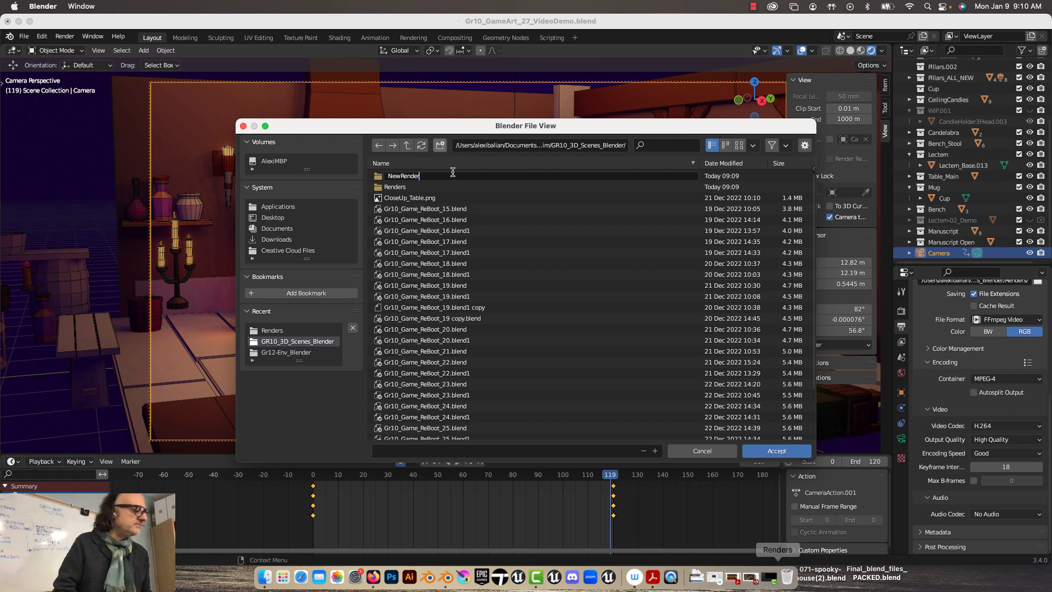
{"action": "key", "text": "Return"}
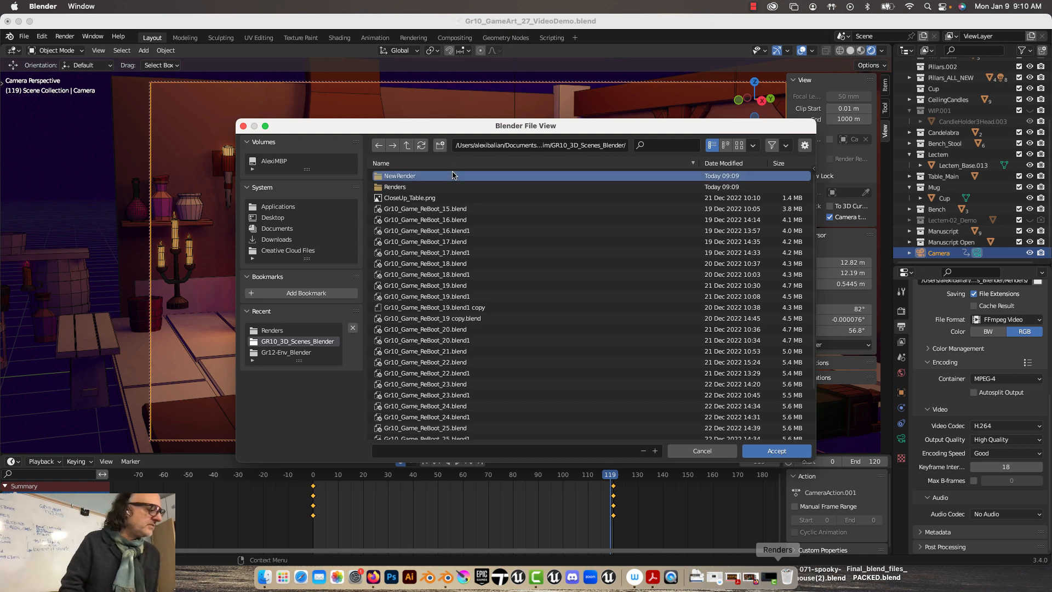
{"action": "left_click", "coordinate": [787, 449]}
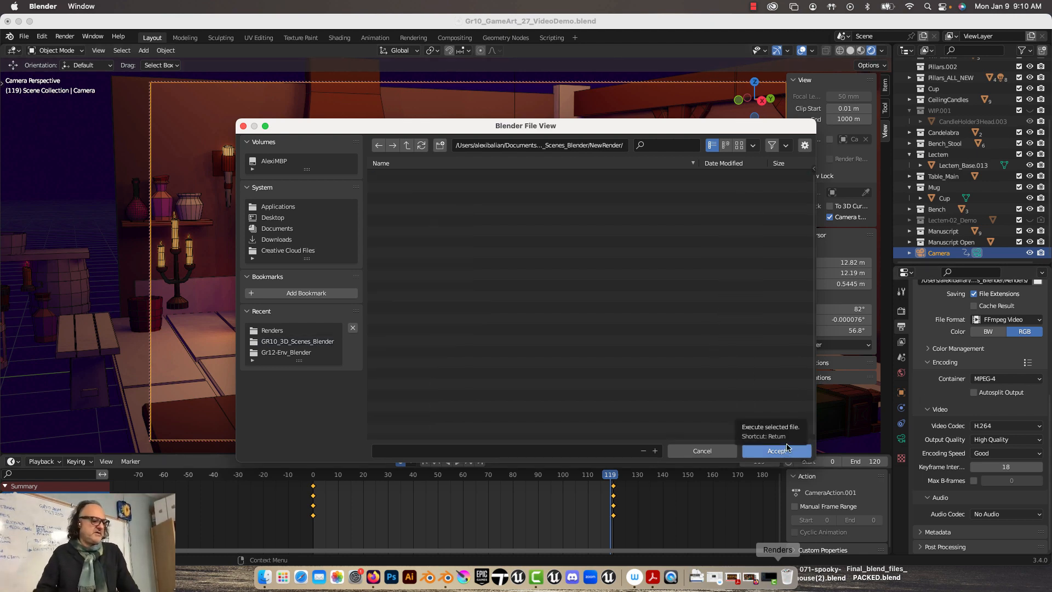
{"action": "left_click", "coordinate": [787, 449]}
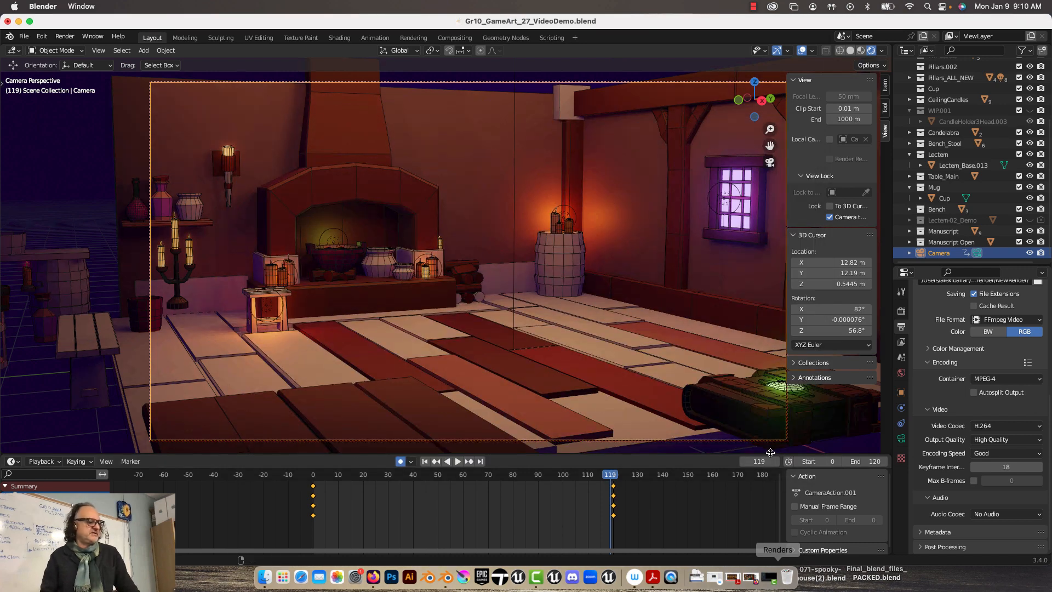
Render the full camera animation to the NewRender output folder
{"action": "left_click", "coordinate": [64, 36]}
{"action": "left_click", "coordinate": [77, 60]}
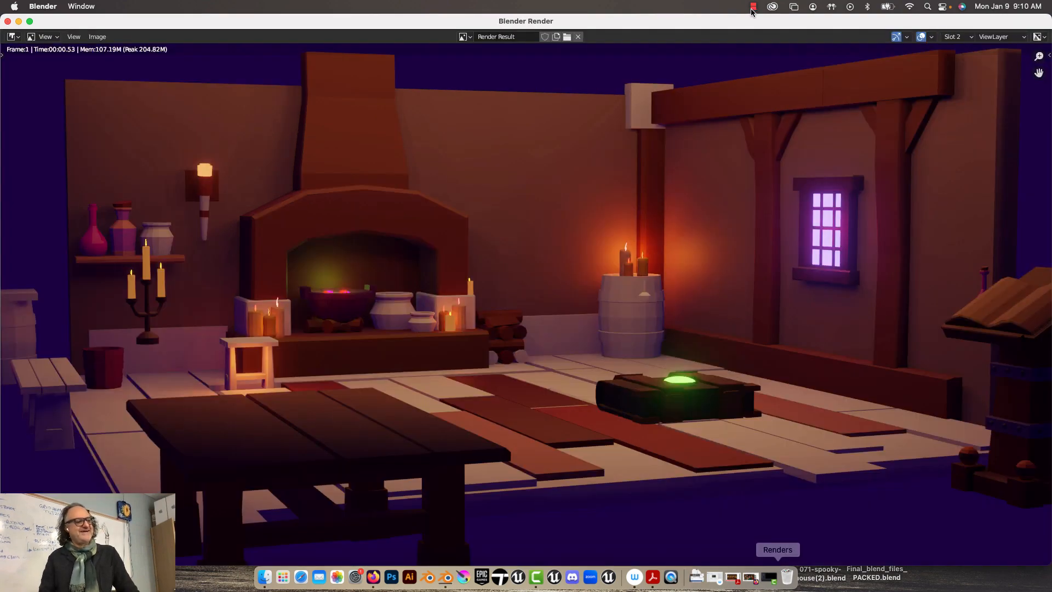
{"action": "left_click", "coordinate": [753, 7]}
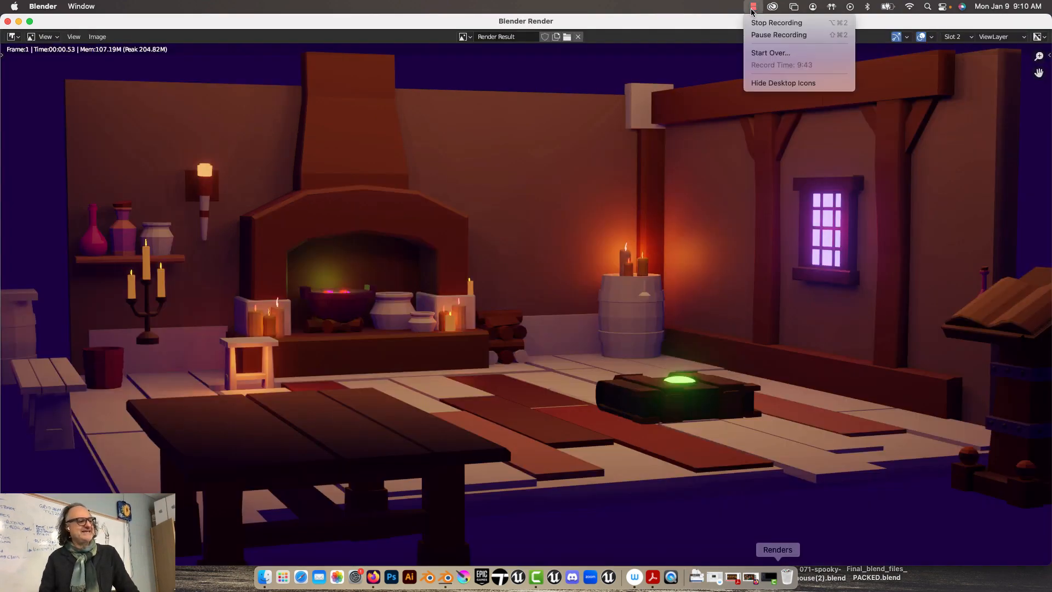
{"action": "left_click", "coordinate": [760, 35]}
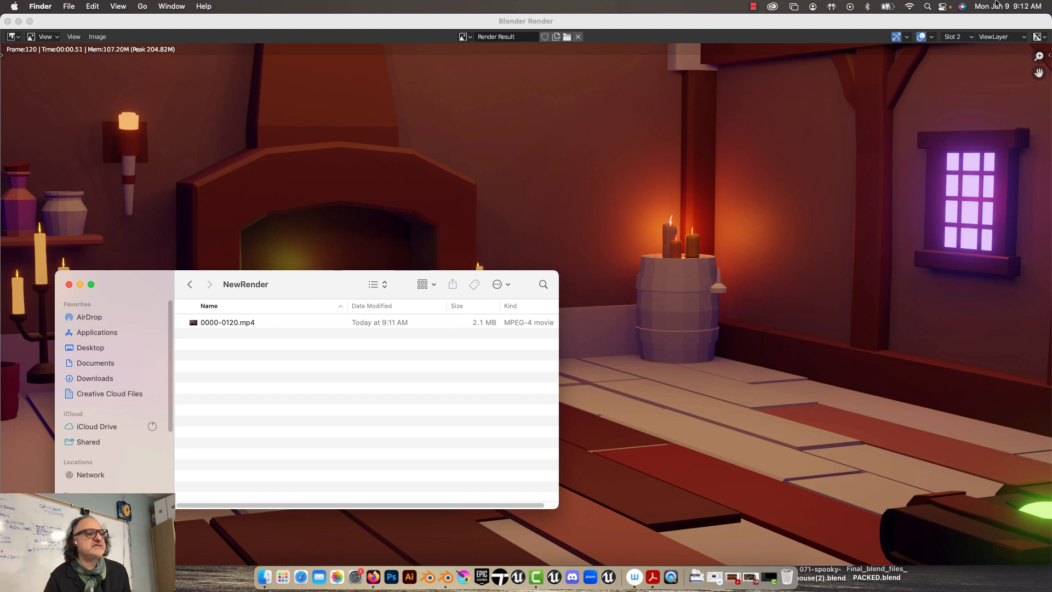
Open 0000-0120.mp4 from the NewRender folder in QuickTime Player, play it with the playback controls moved aside, and minimize the player
{"action": "double_click", "coordinate": [222, 323]}
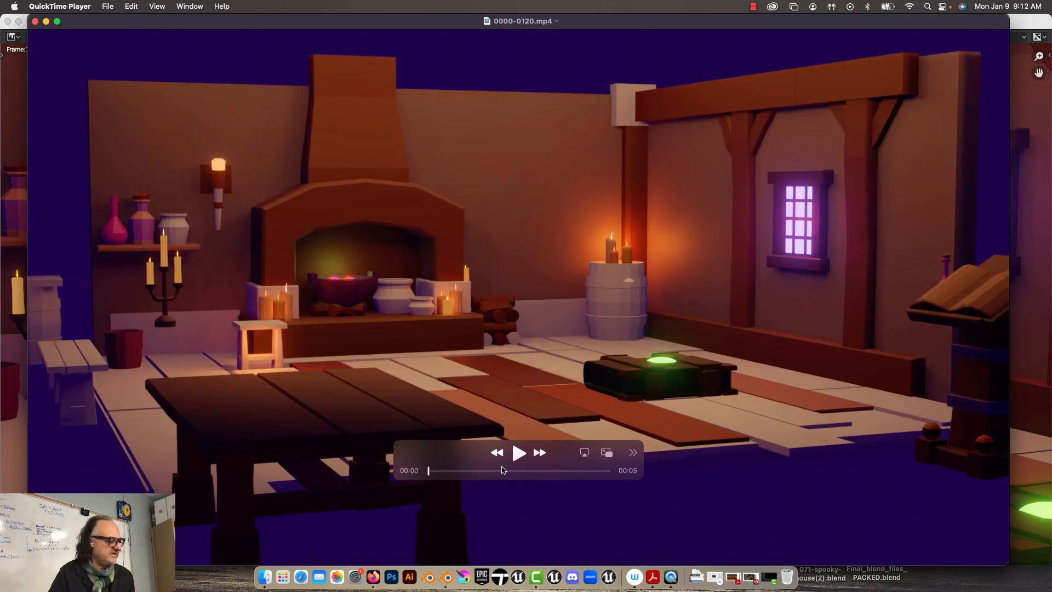
{"action": "left_click", "coordinate": [518, 453]}
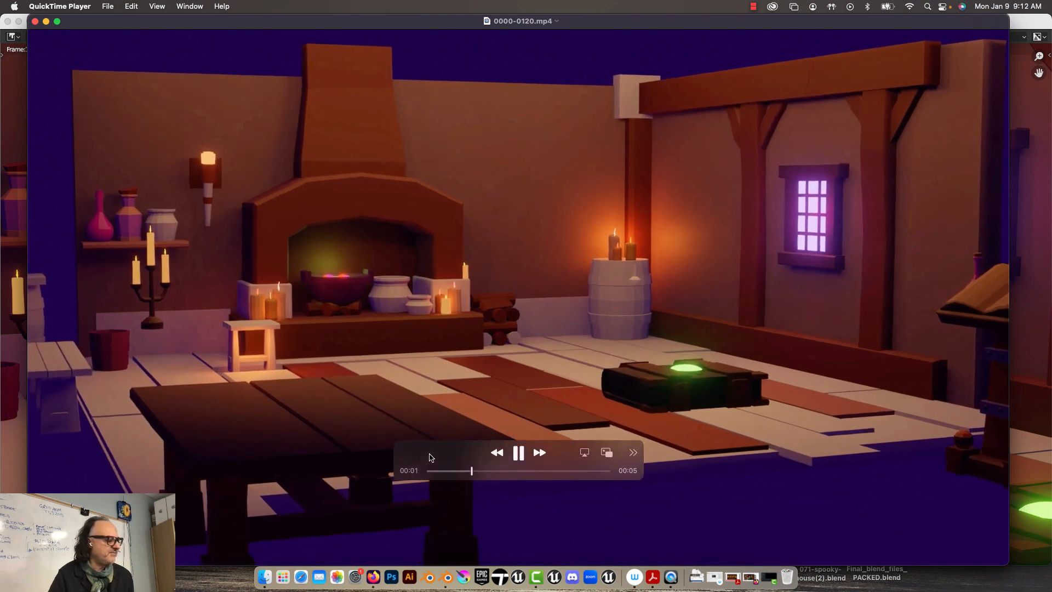
{"action": "left_click_drag", "start_coordinate": [436, 461], "coordinate": [787, 545]}
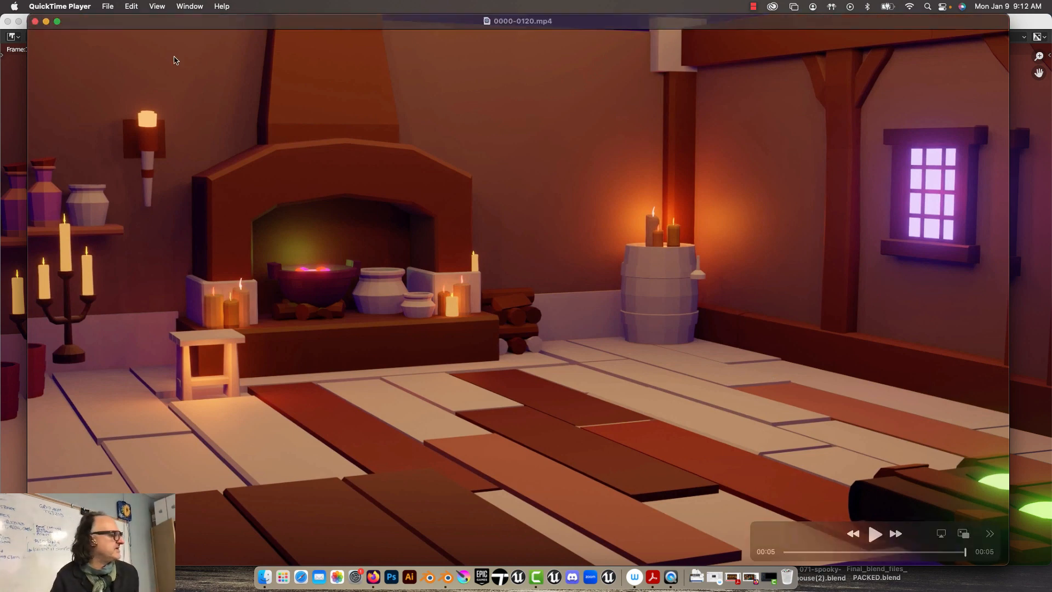
{"action": "left_click", "coordinate": [46, 22]}
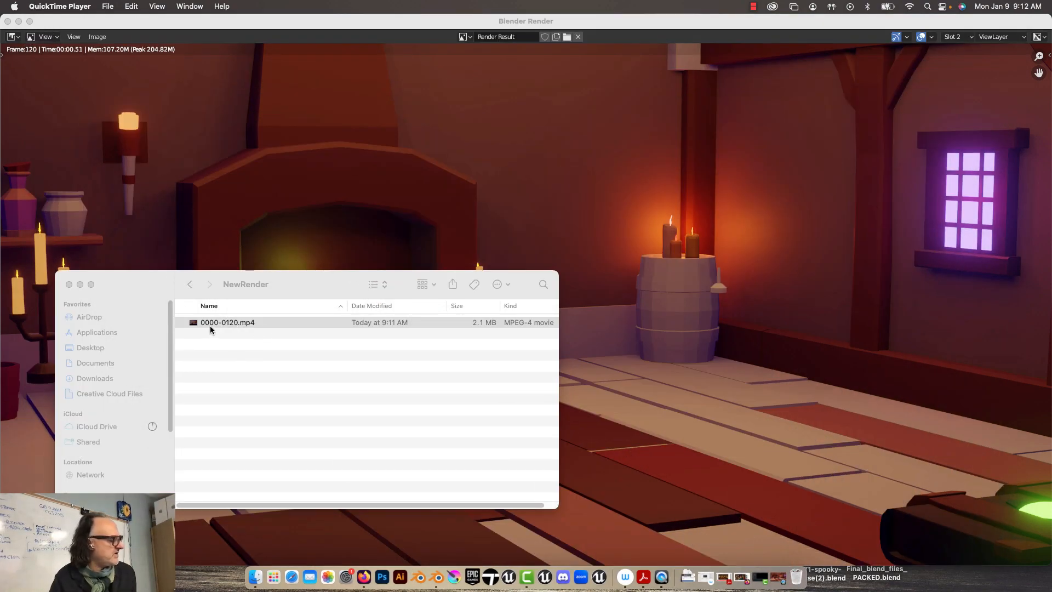
Rename the rendered video in the NewRender folder to the author's full name followed by _GameArt_FinalRender, keeping the .mp4 extension
{"action": "left_click", "coordinate": [210, 327]}
{"action": "left_click", "coordinate": [212, 323]}
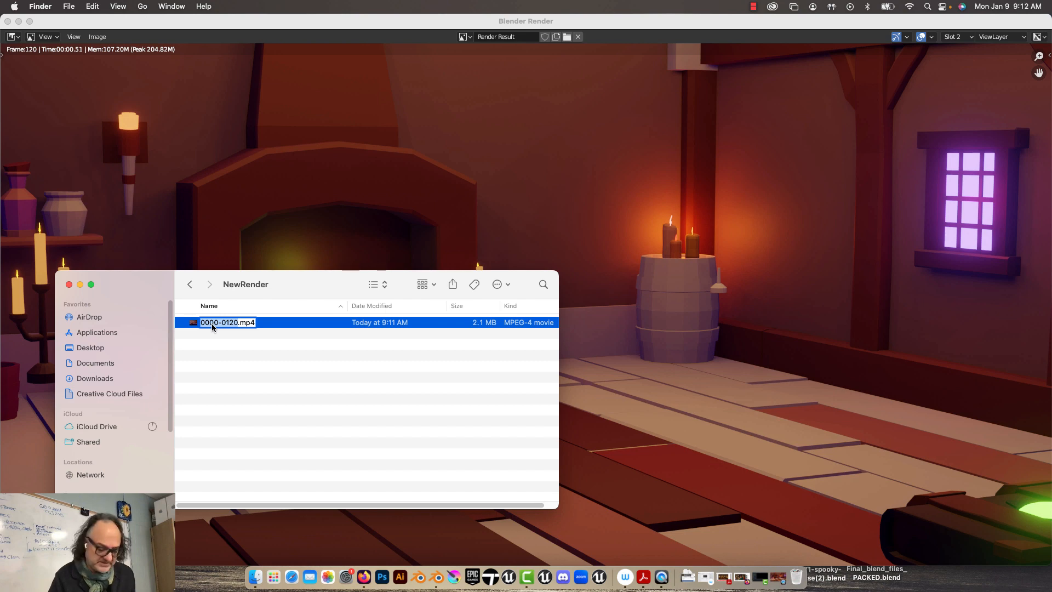
{"action": "type", "text": "Alex"}
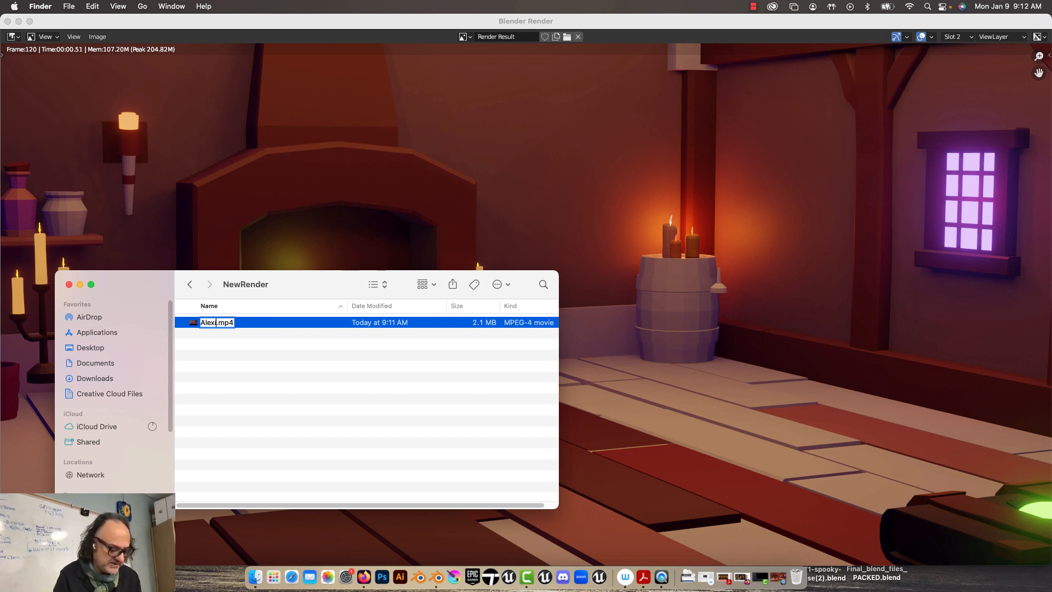
{"action": "type", "text": "iBalian"}
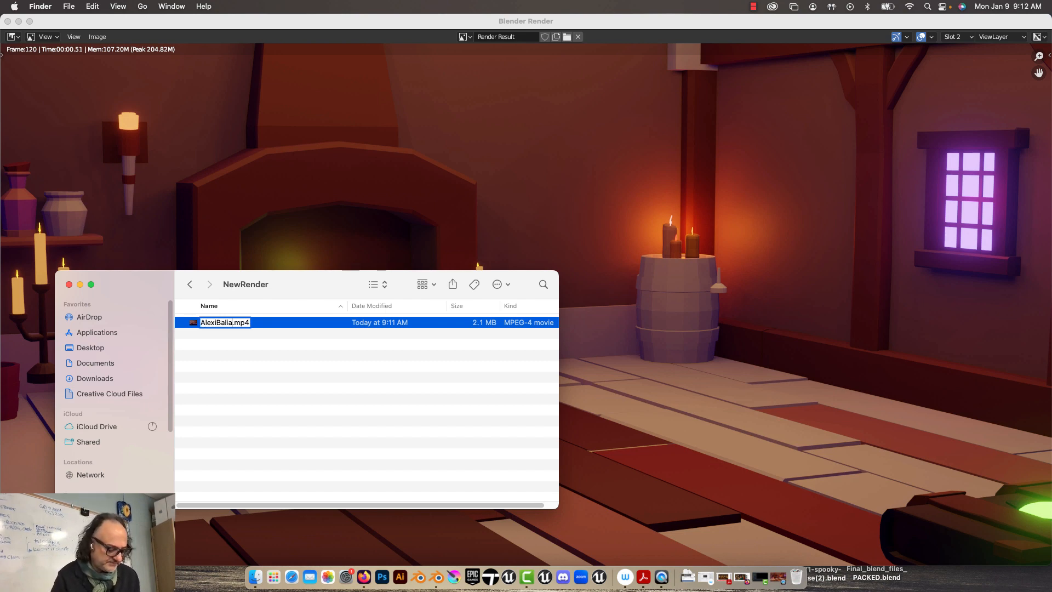
{"action": "type", "text": "_Final"}
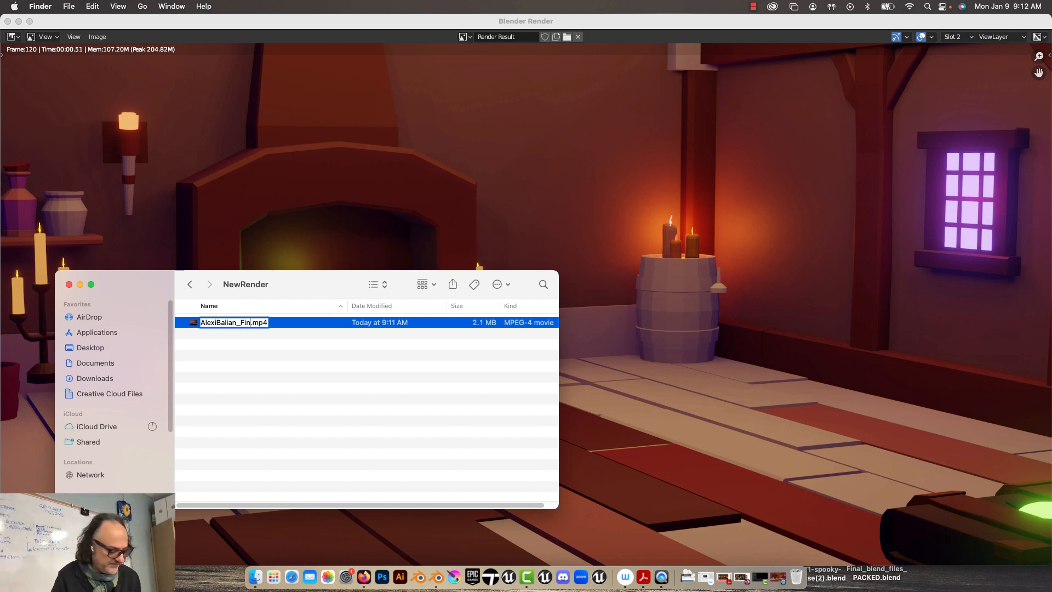
{"action": "type", "text": "Render"}
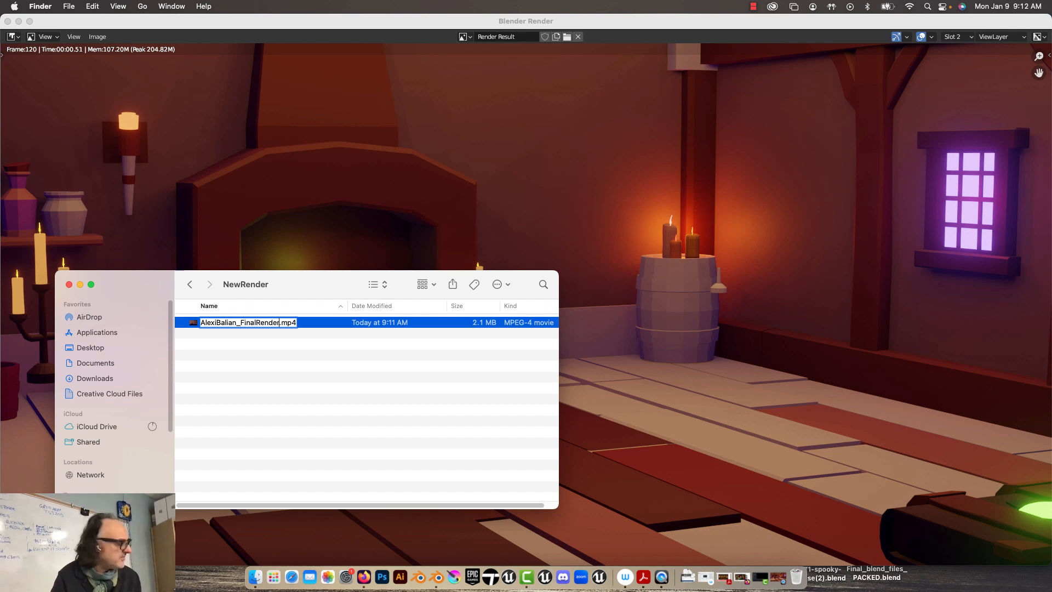
{"action": "left_click", "coordinate": [240, 324]}
{"action": "type", "text": "Ga"}
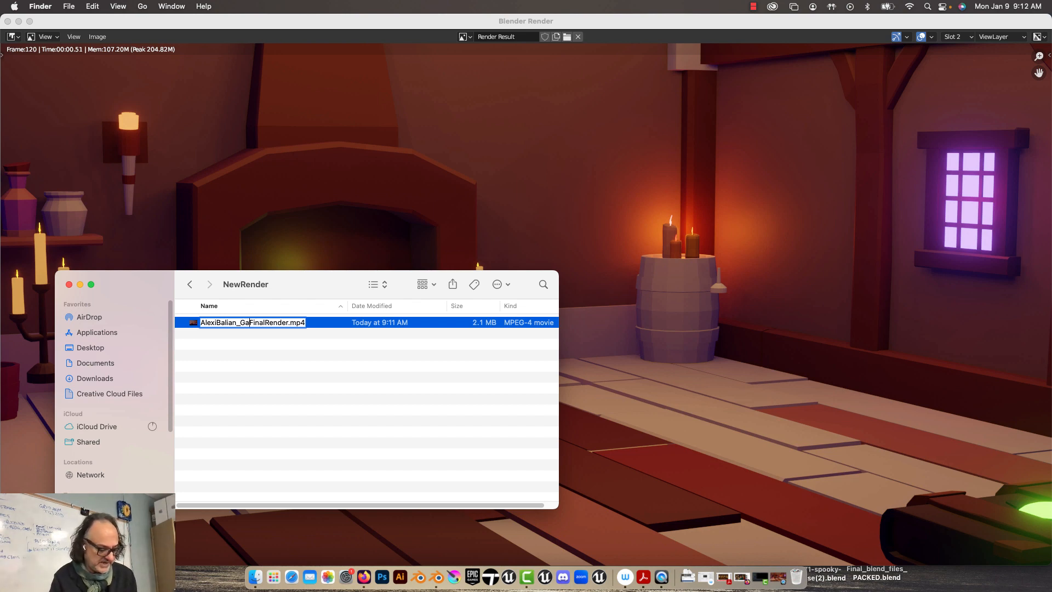
{"action": "type", "text": "meArt_"}
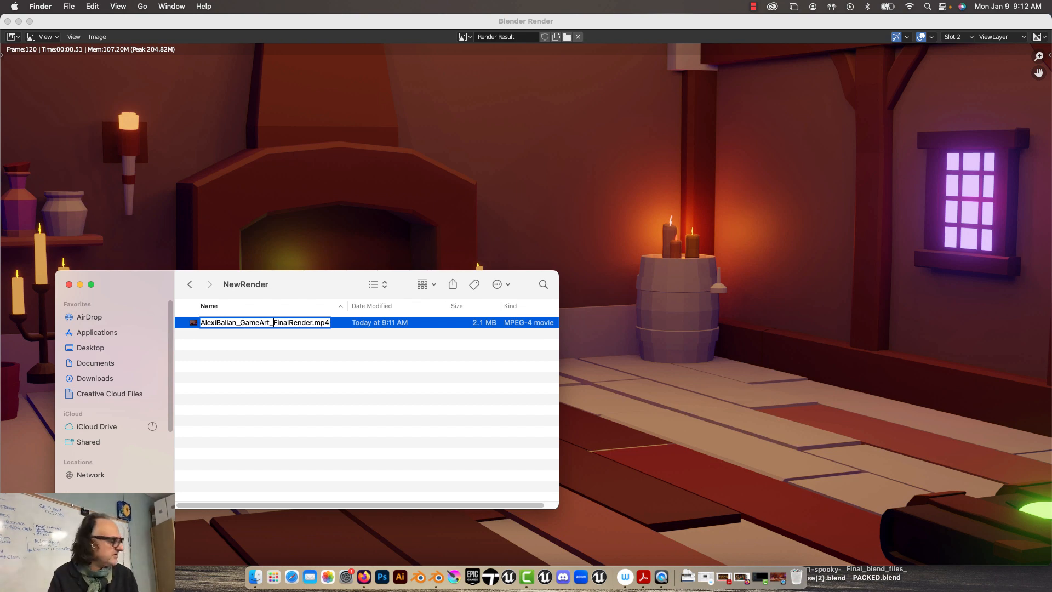
{"action": "key", "text": "Return"}
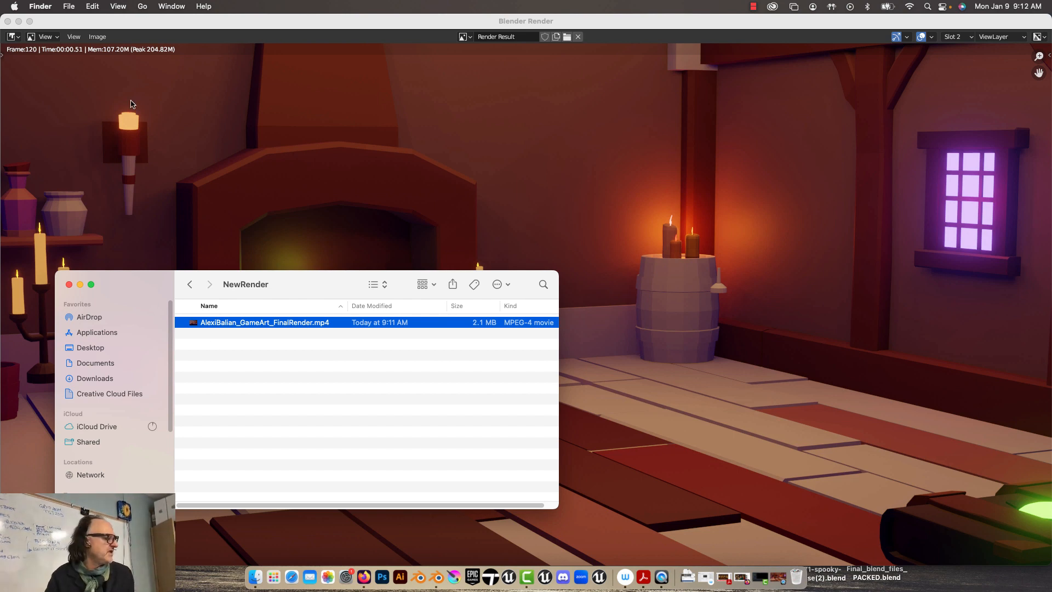
{"action": "left_click_drag", "start_coordinate": [138, 283], "coordinate": [588, 203]}
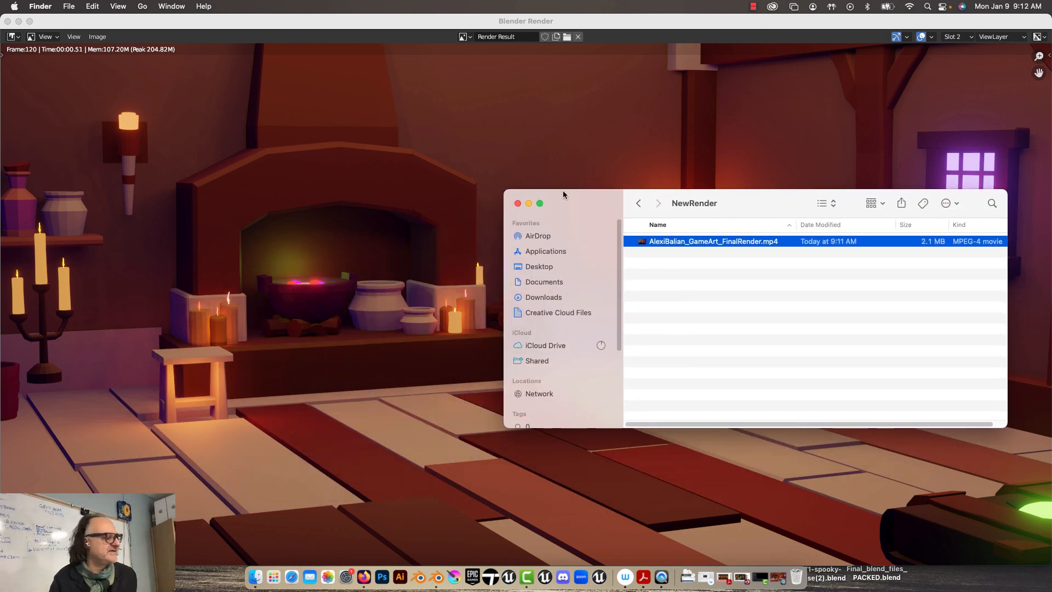
{"action": "left_click", "coordinate": [753, 6]}
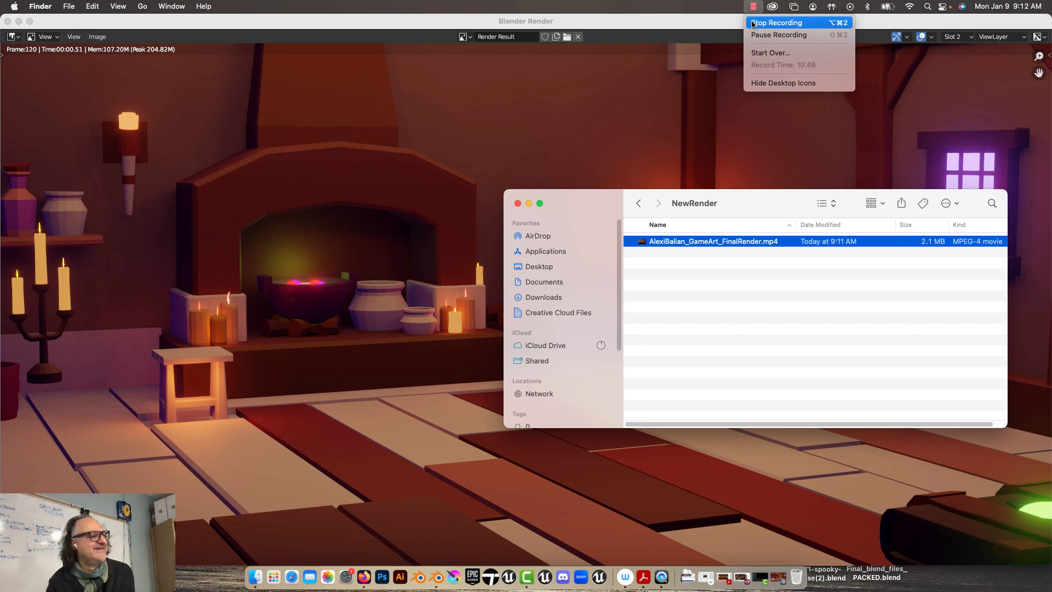